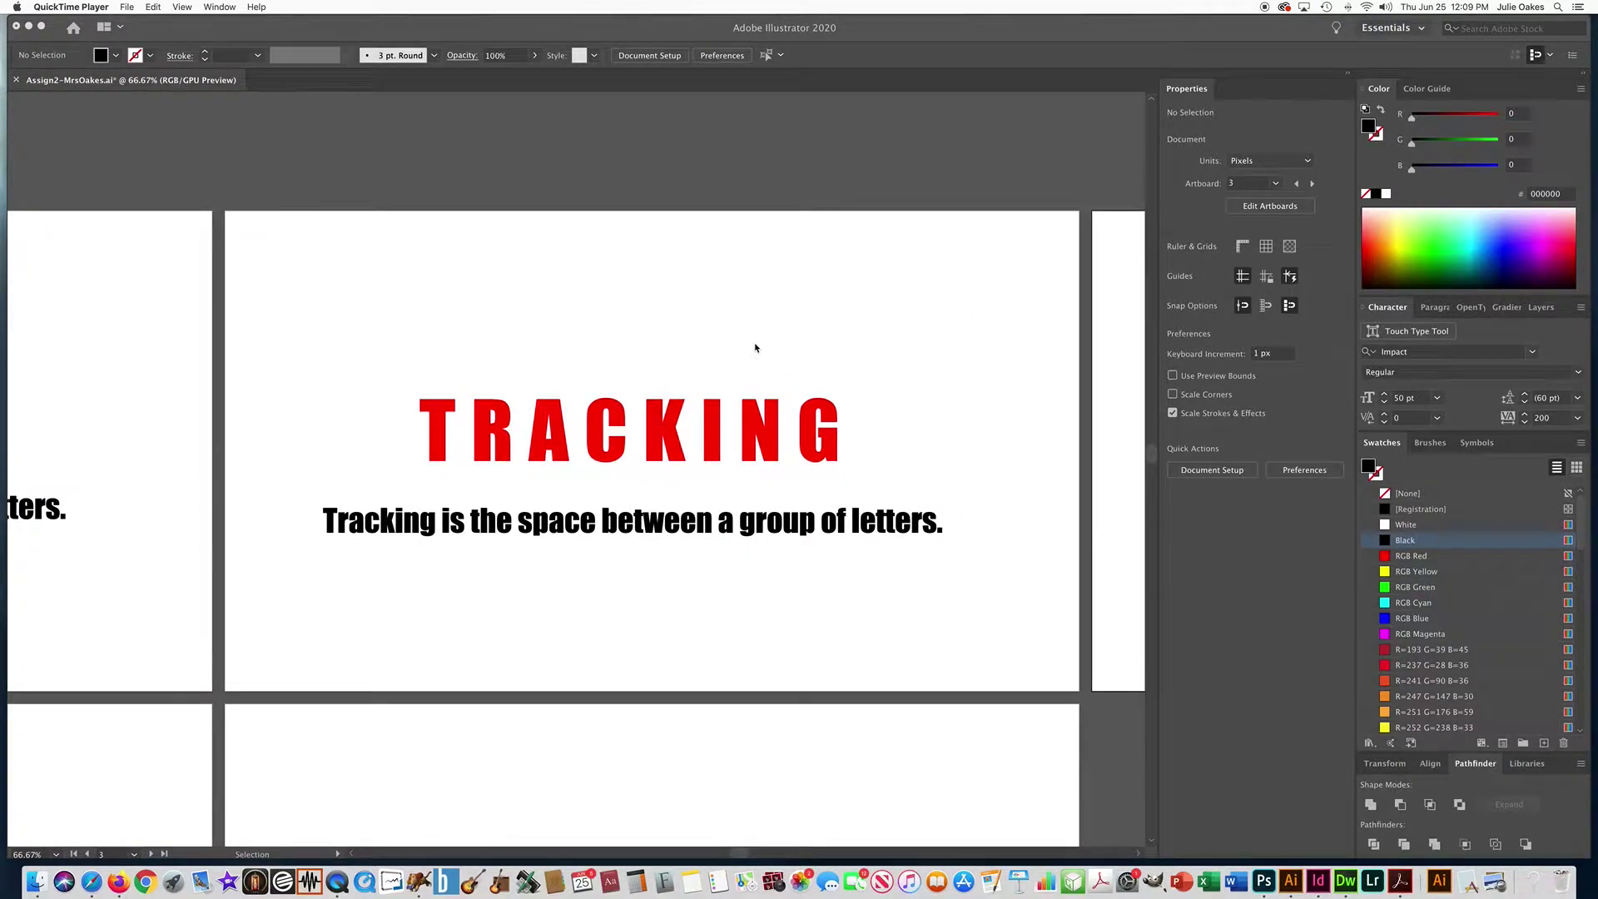
Pan the canvas to the blank artboard beside the TRACKING example and pick the Type tool
click(834, 342)
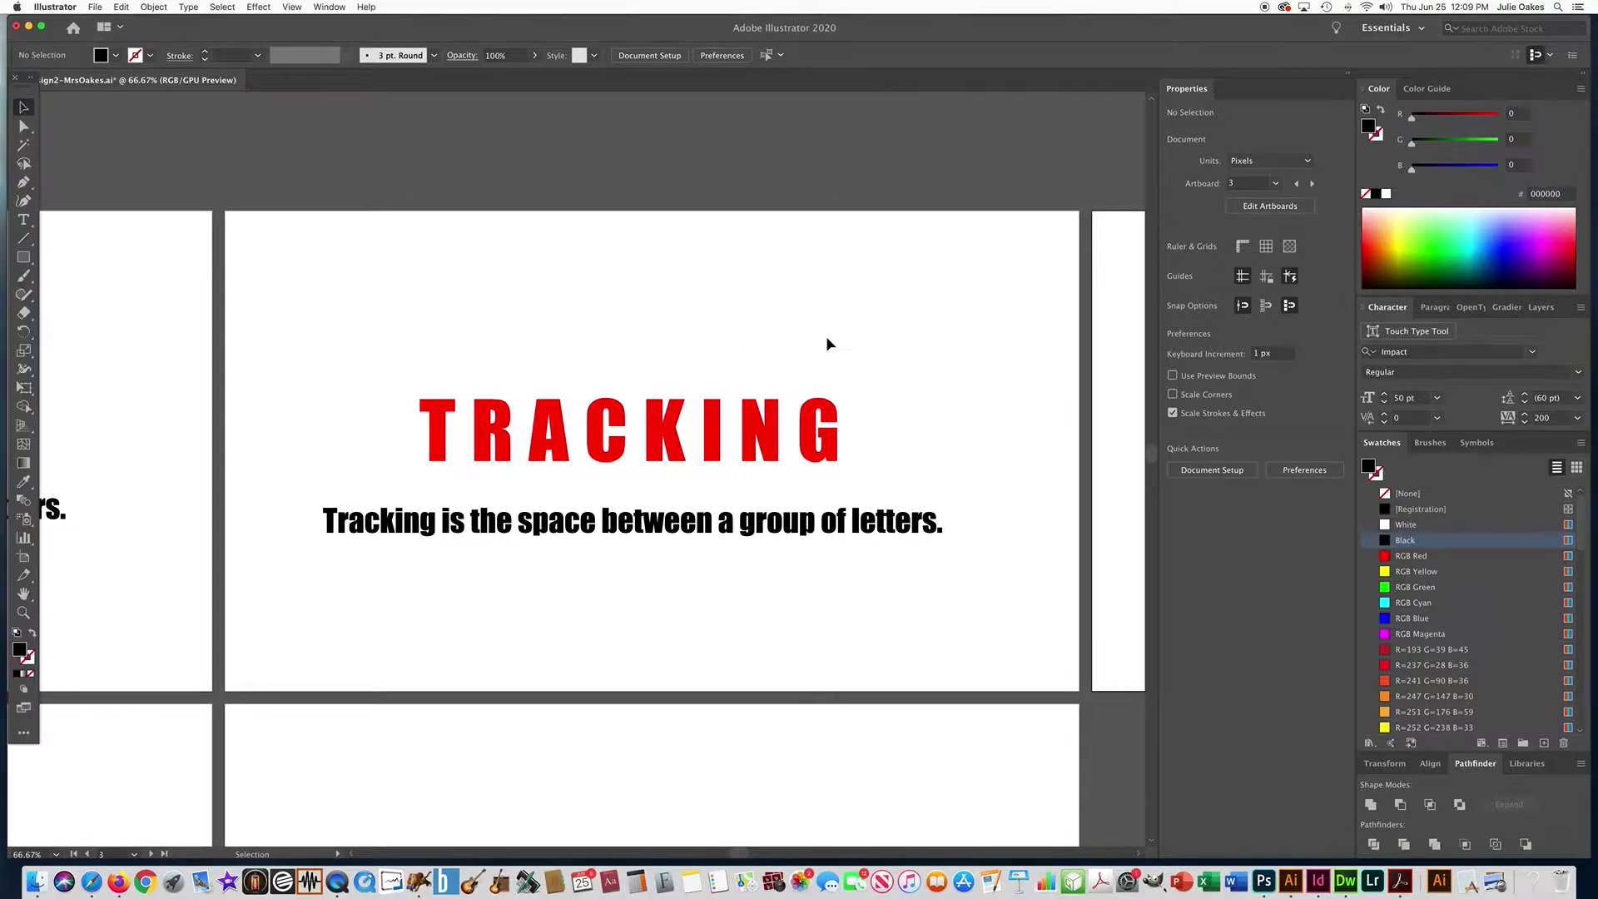
drag(827, 339, 386, 349)
drag(772, 369, 596, 352)
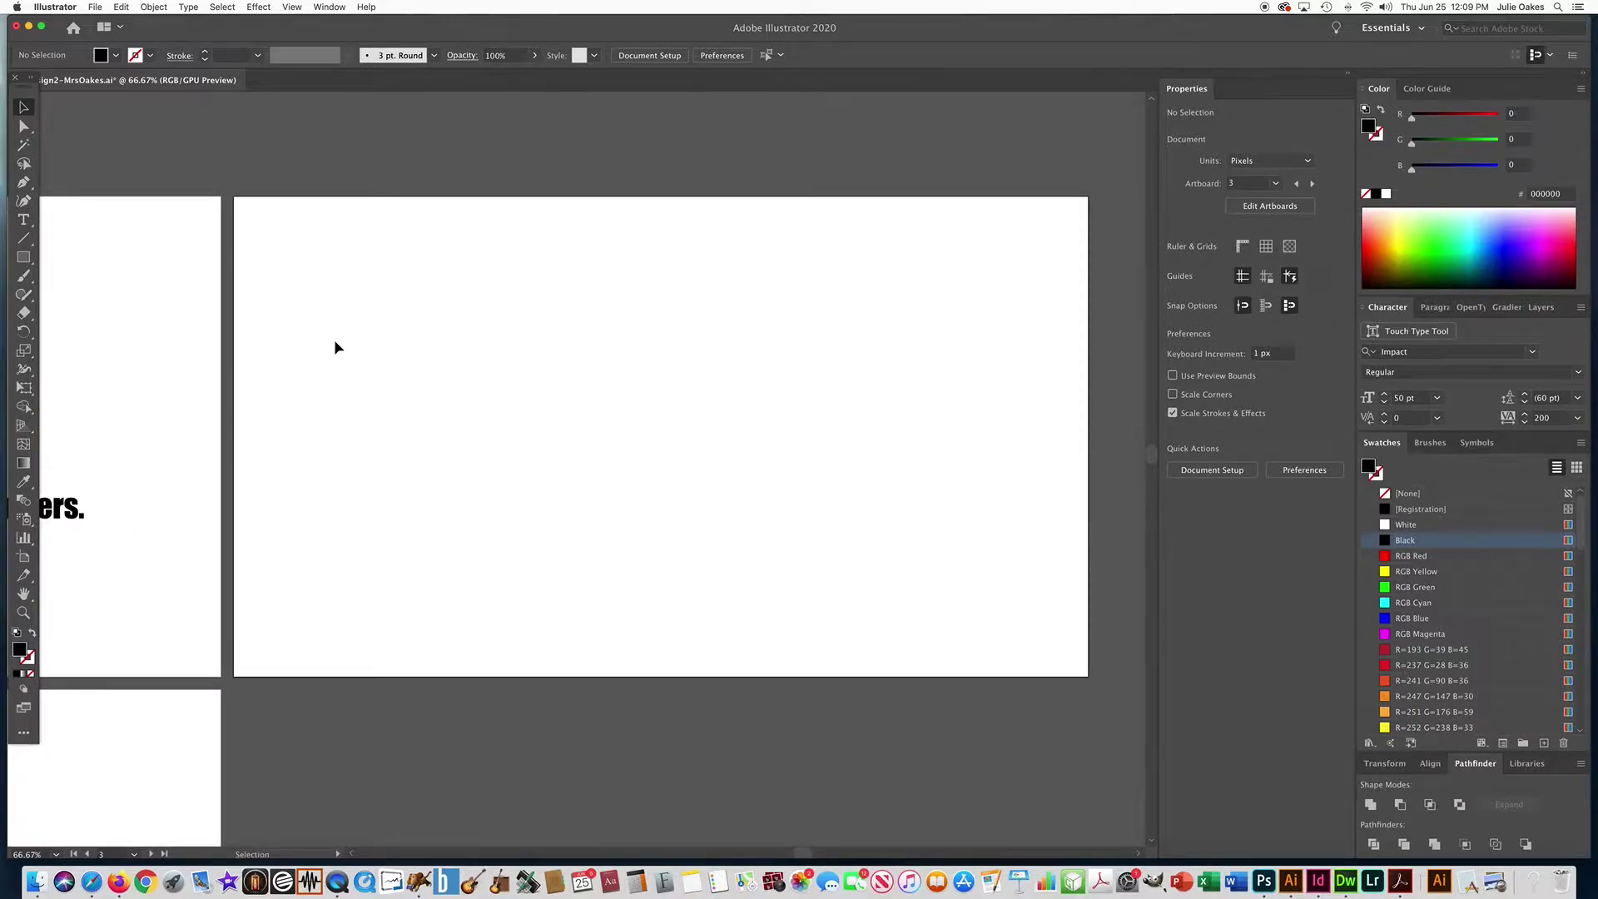
click(24, 221)
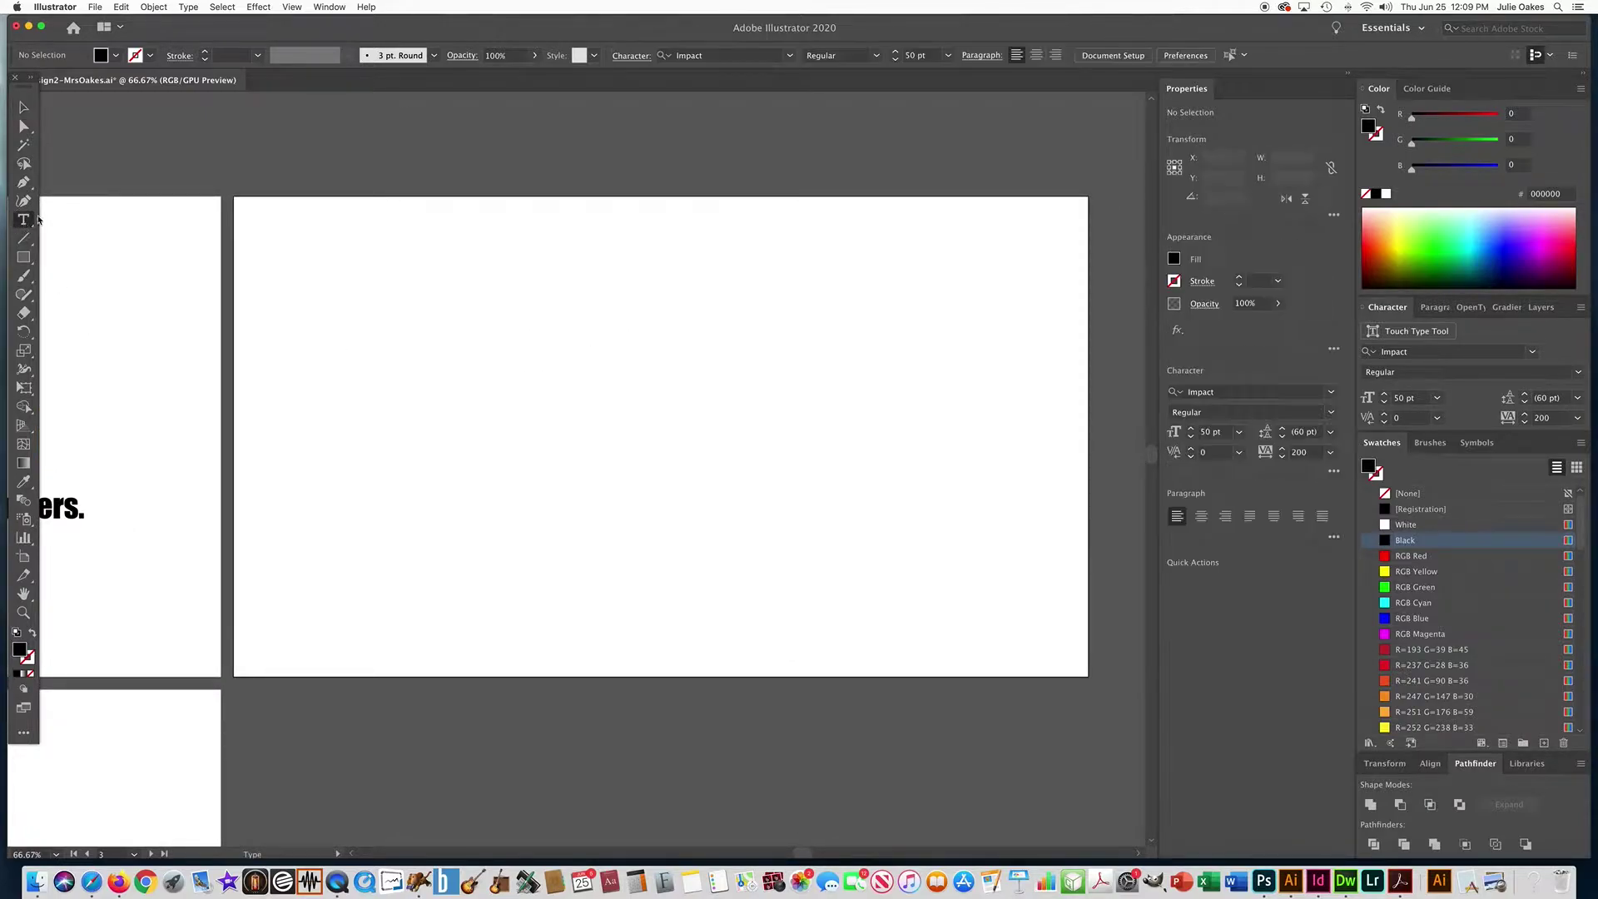
Type the word LEADING on the empty artboard and select it
click(372, 344)
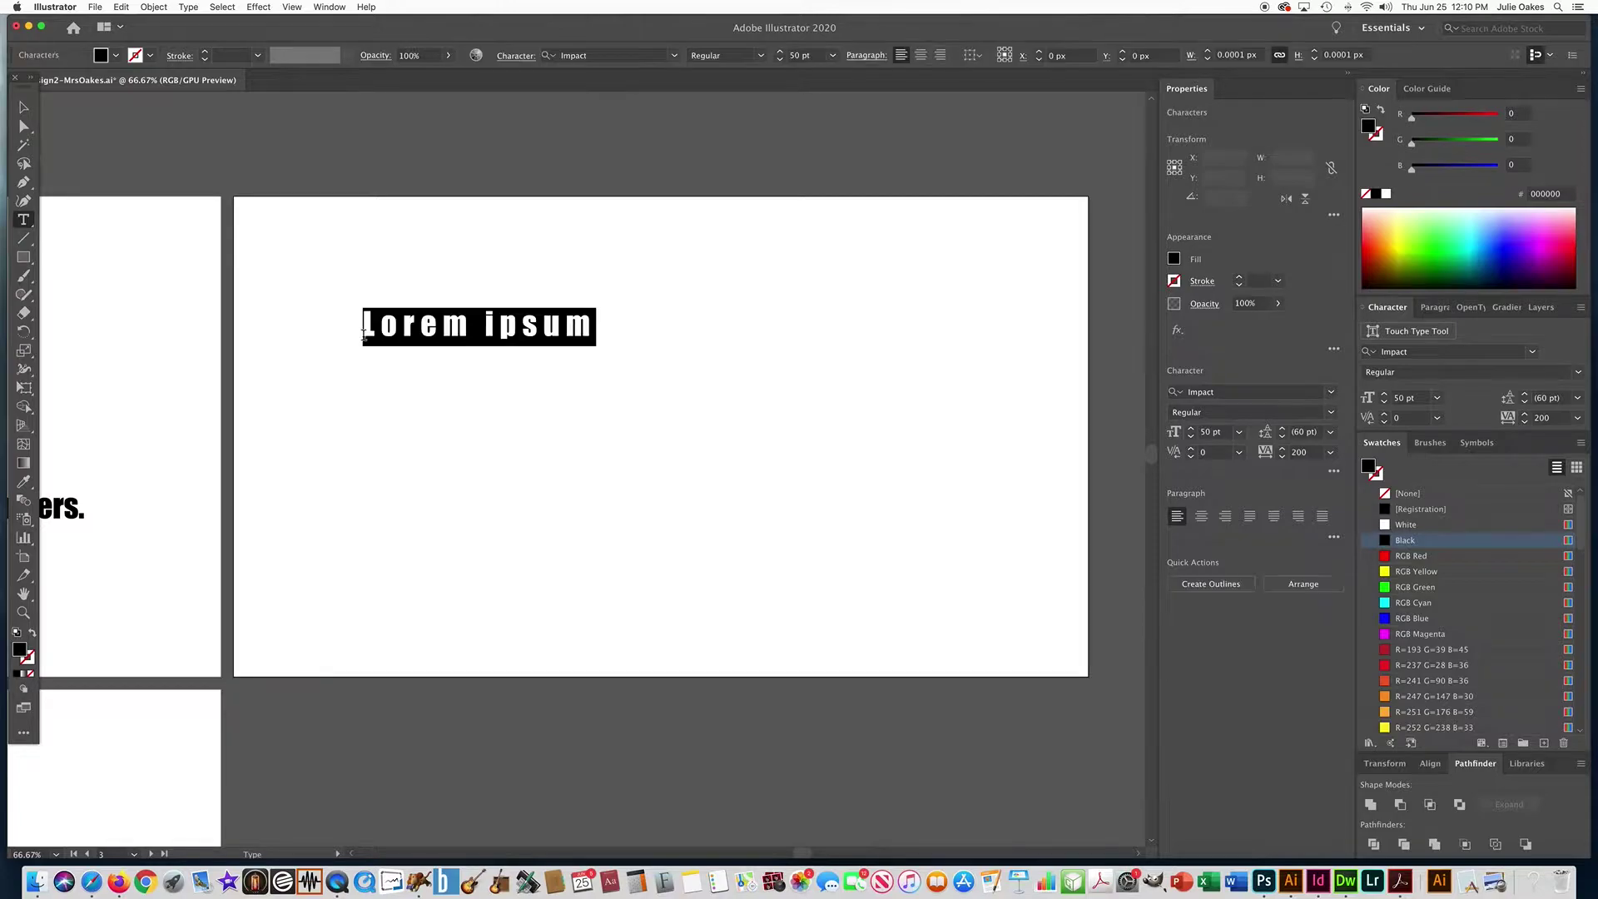
text(LEADING)
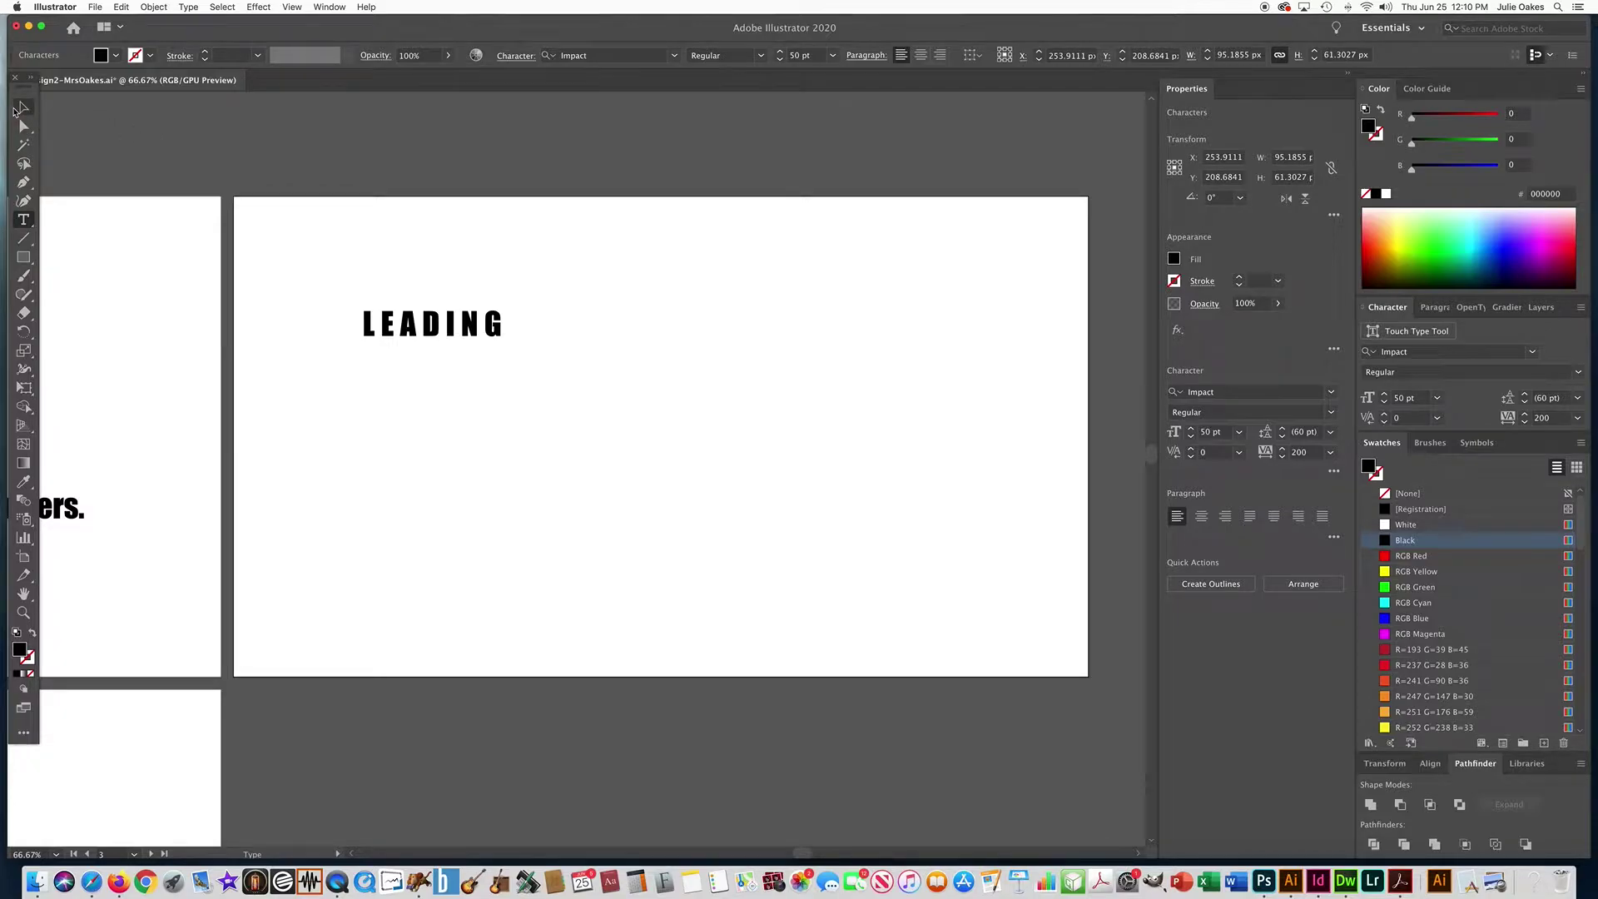
click(22, 109)
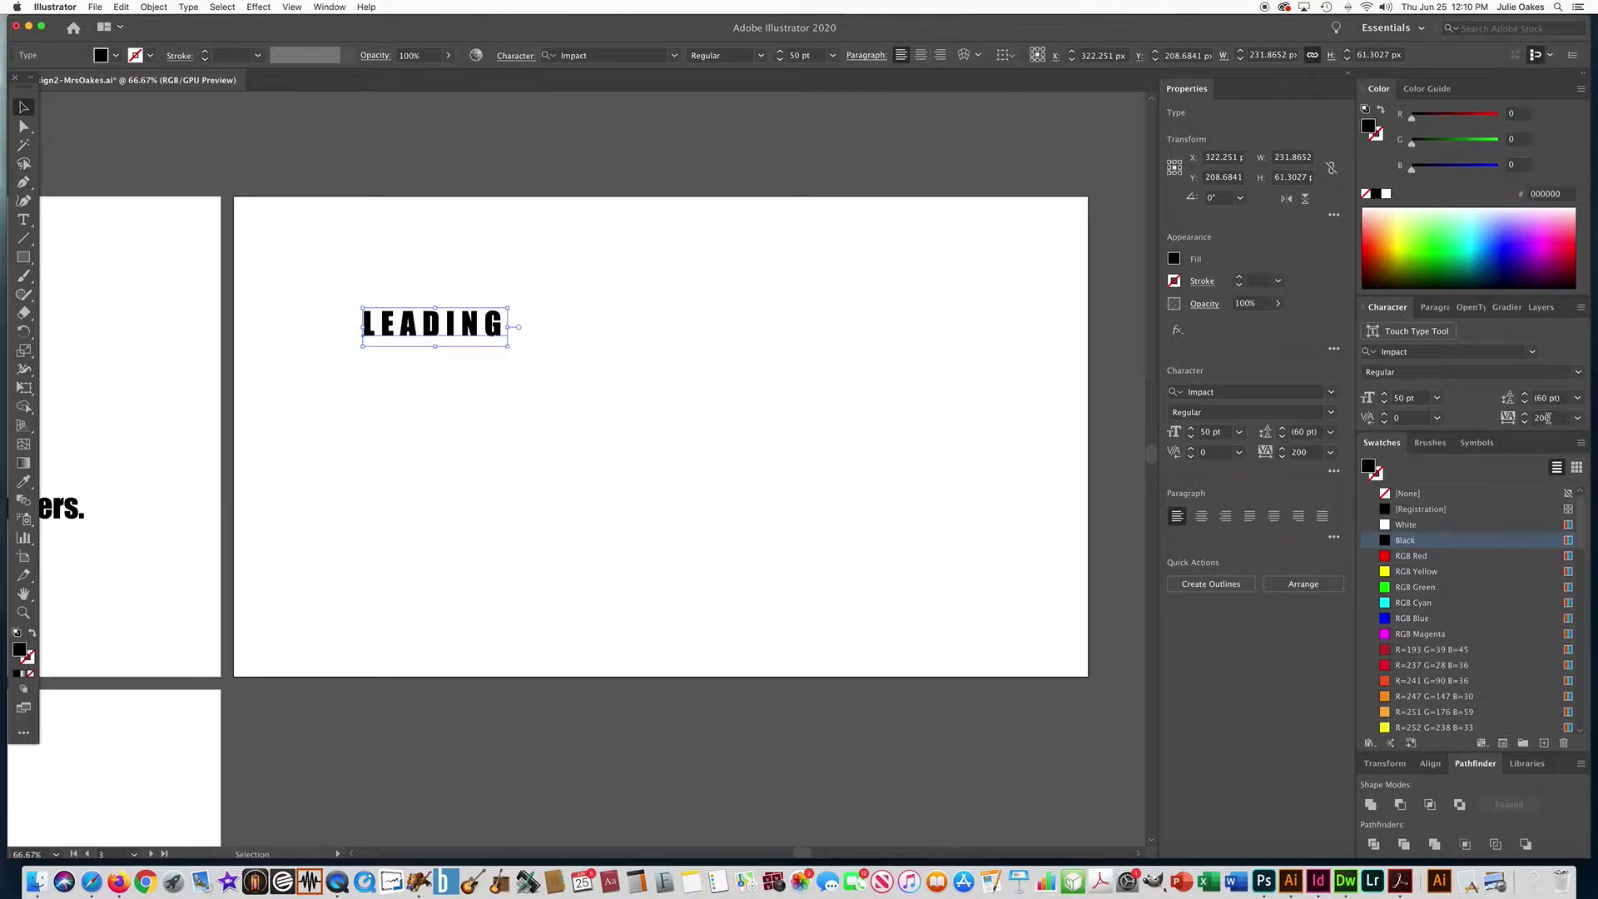
Set the LEADING text's tracking to 0 and its font size to 125 pt
click(1513, 420)
text(0)
key(Return)
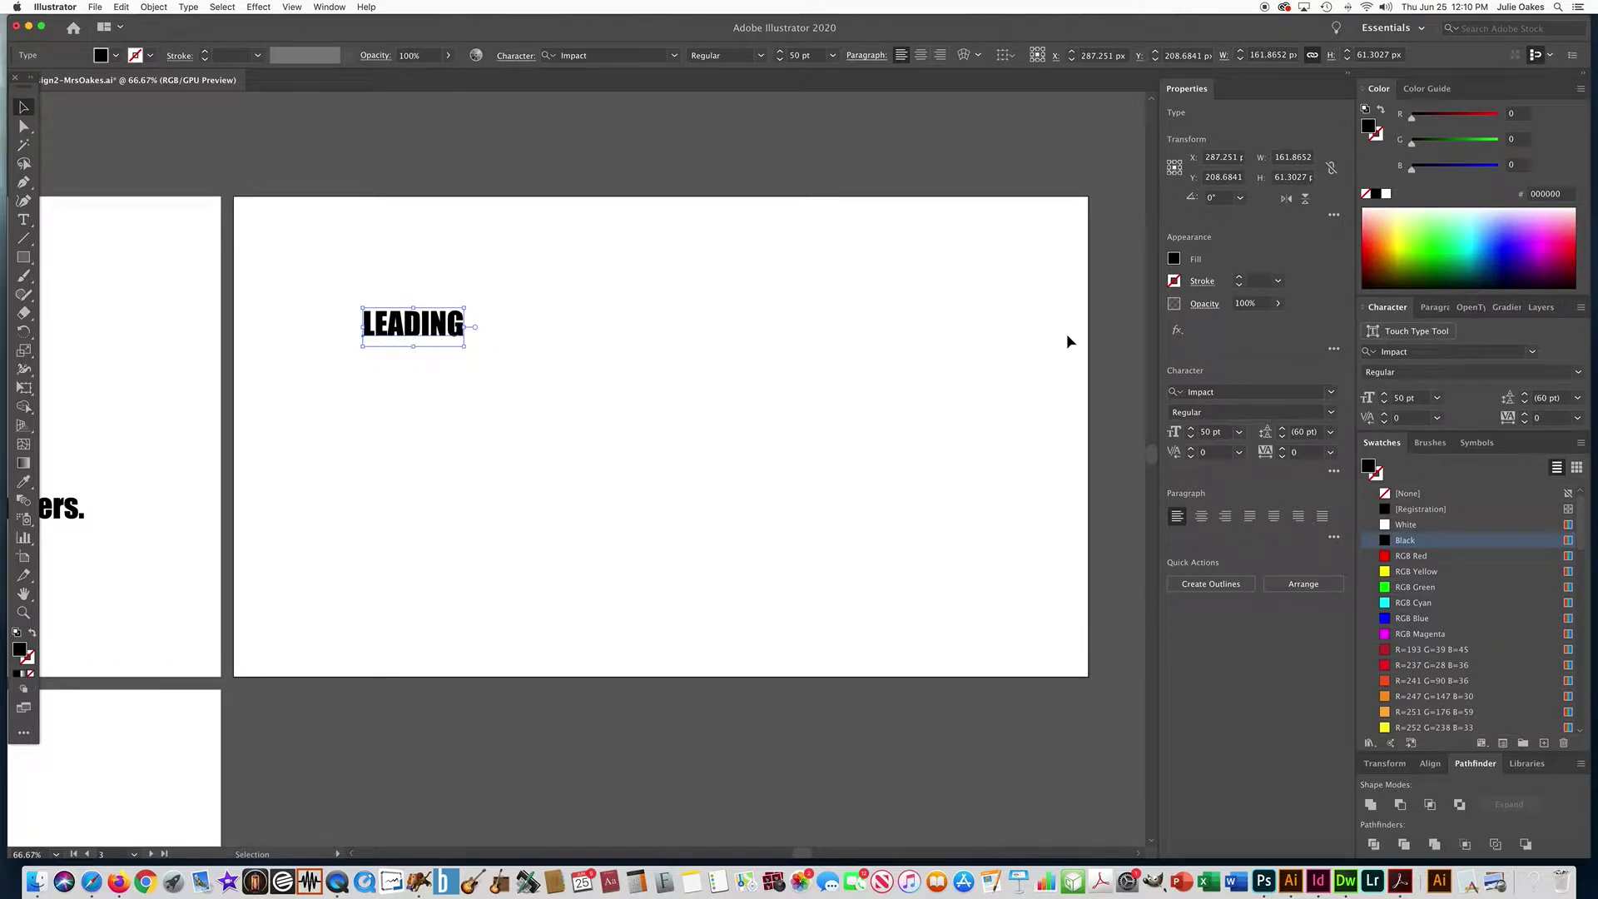
click(1415, 398)
text(125)
key(Return)
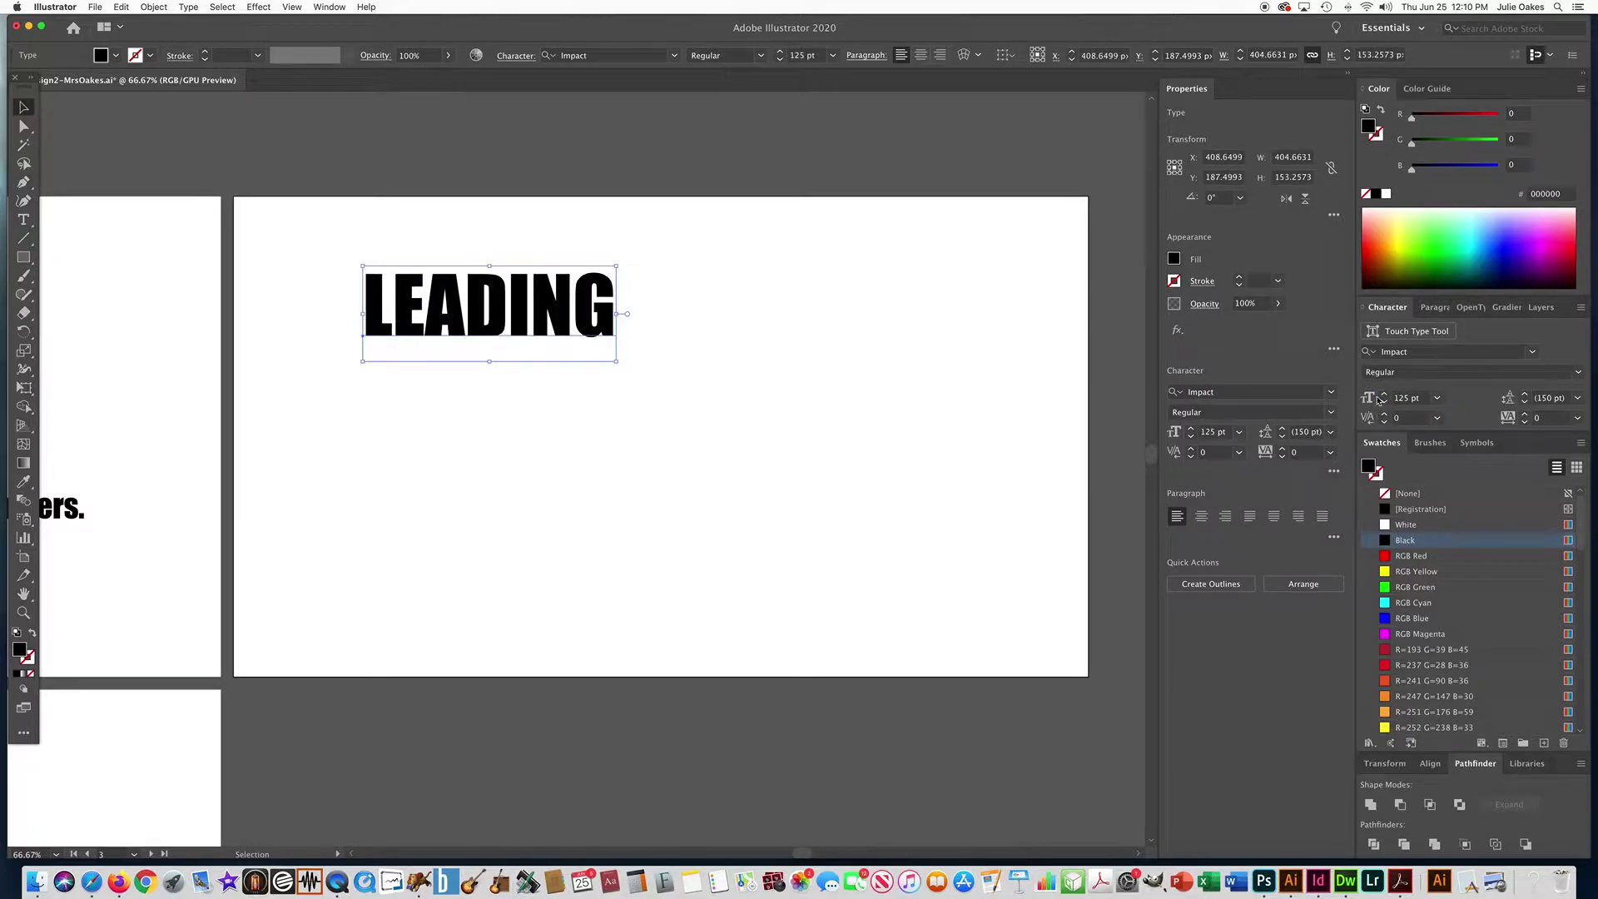
Fill LEADING with the RGB Magenta swatch and drag it to the artboard's upper centre
click(1385, 635)
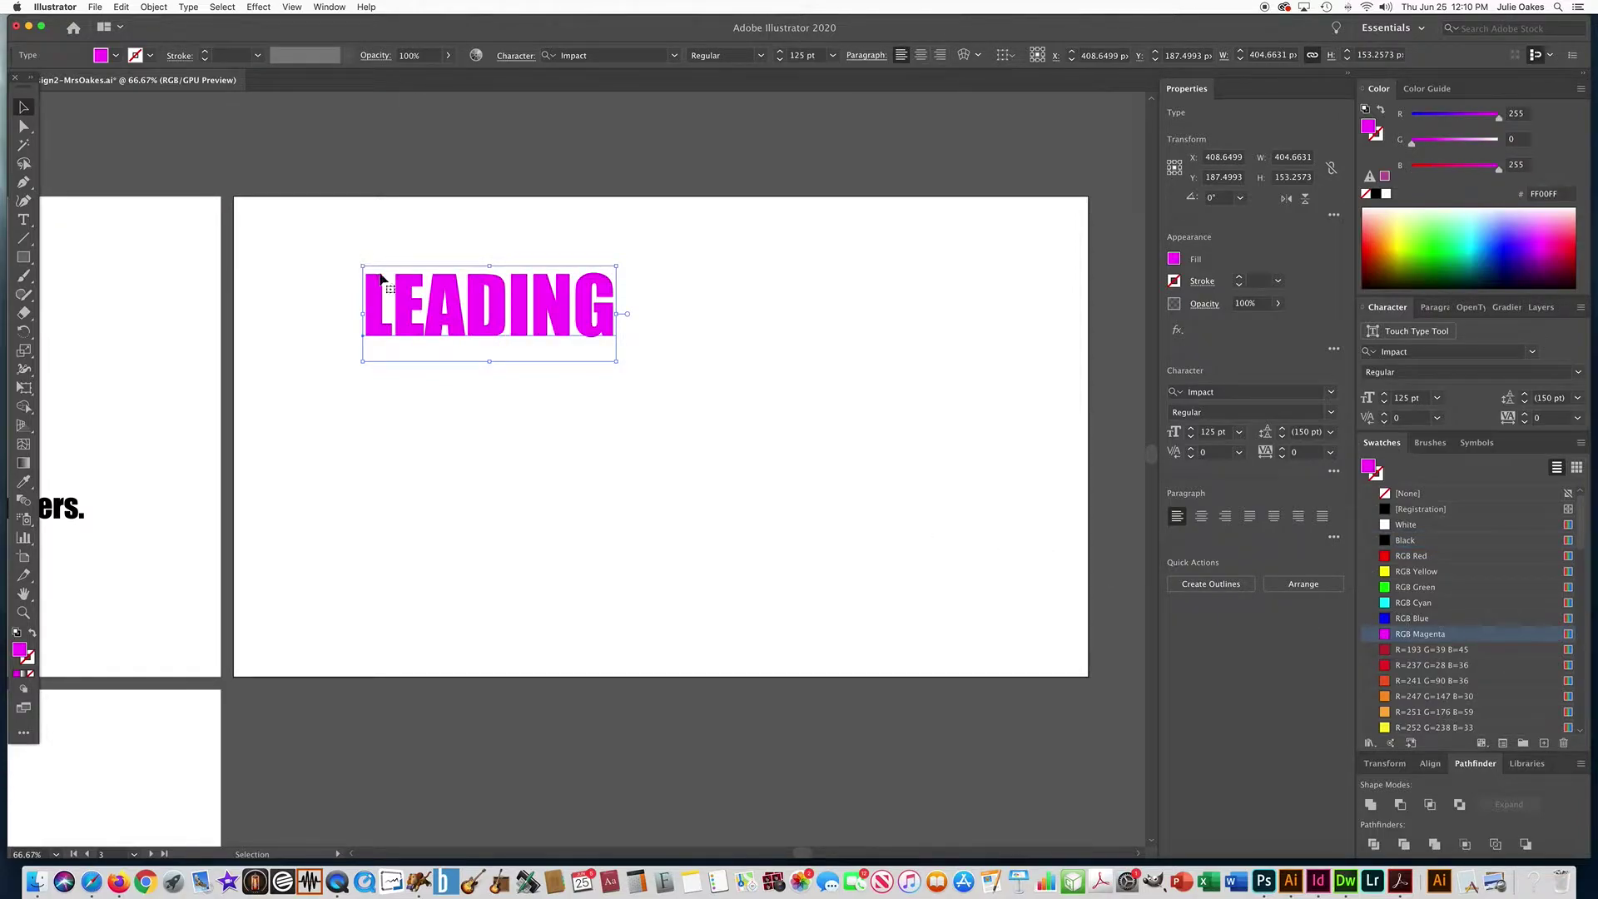
drag(496, 342, 662, 397)
click(476, 441)
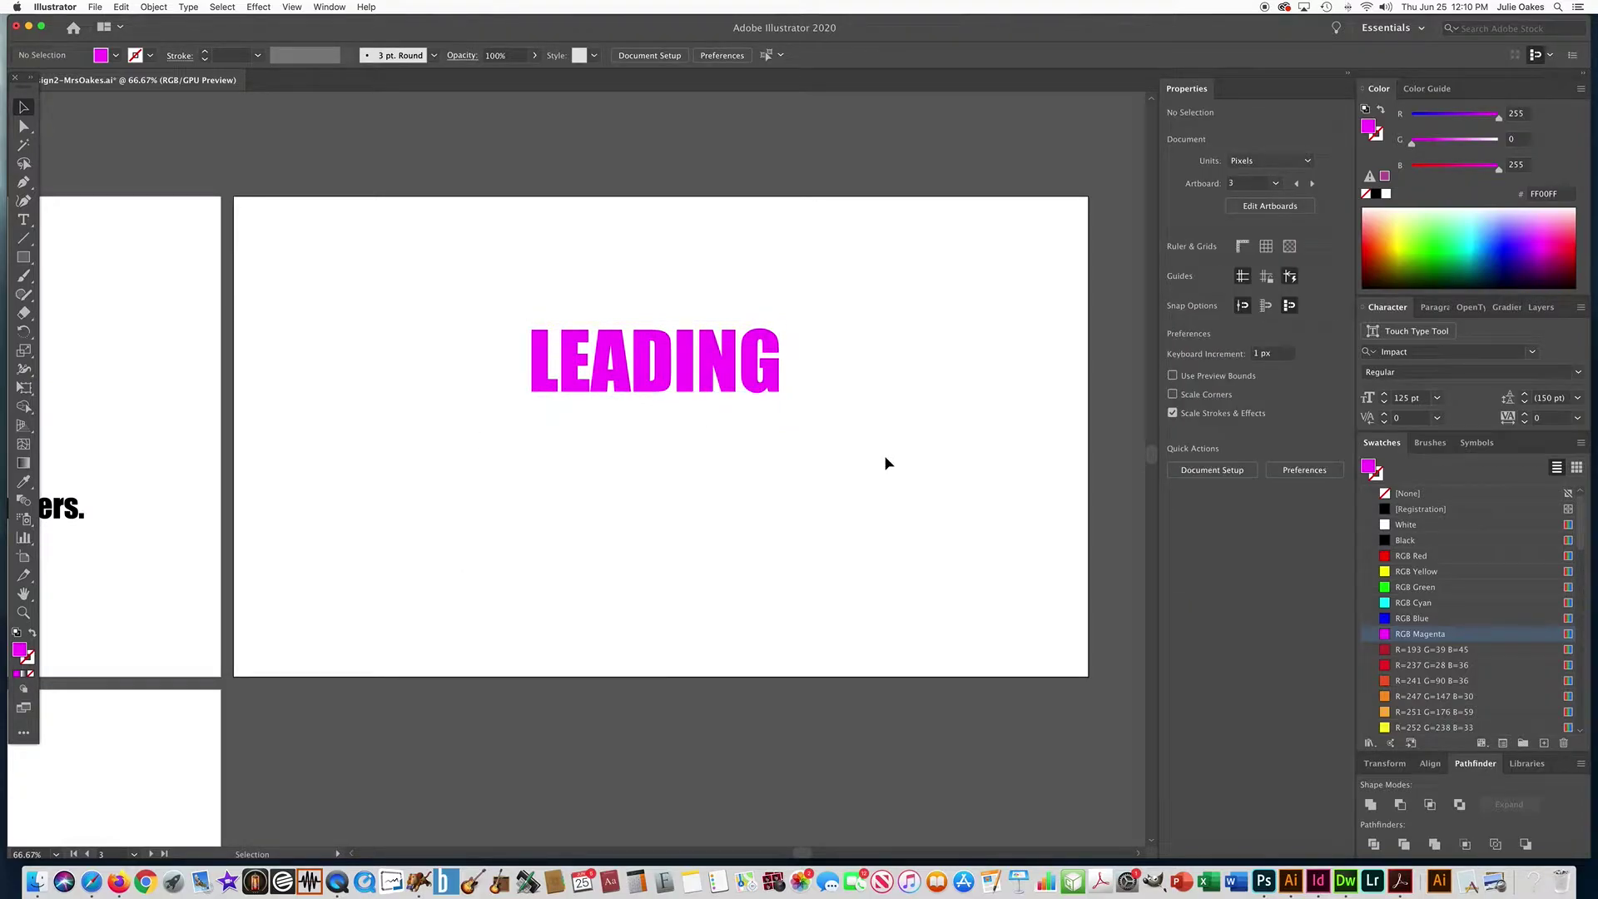
click(24, 220)
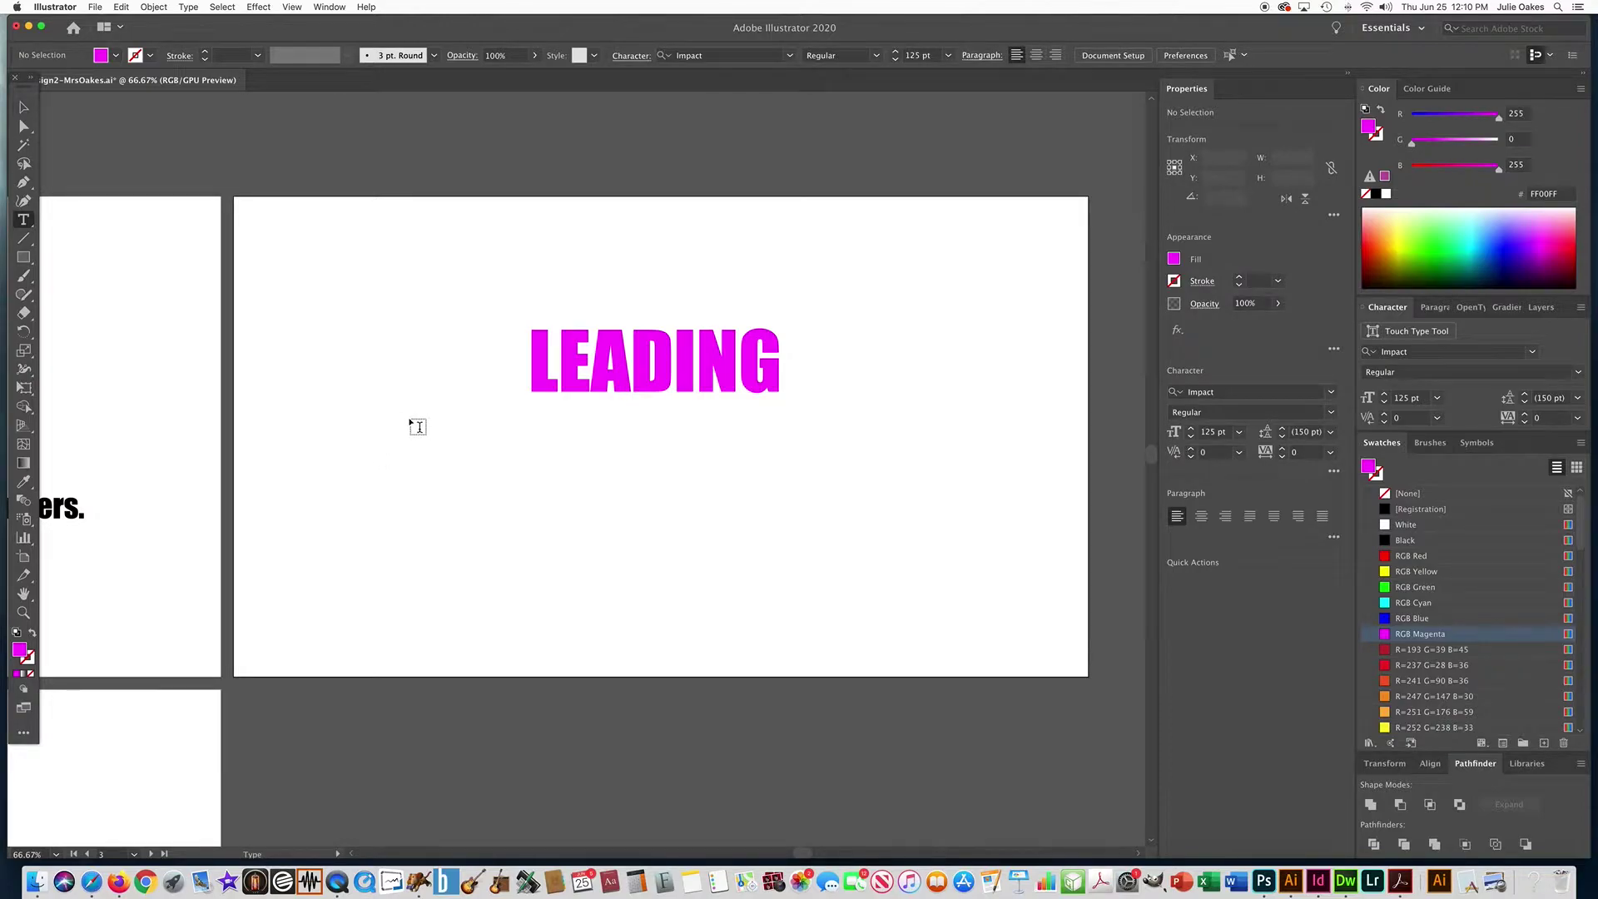
Draw an area type box below the heading and type 'Leading is the space betwe'
drag(426, 415, 879, 592)
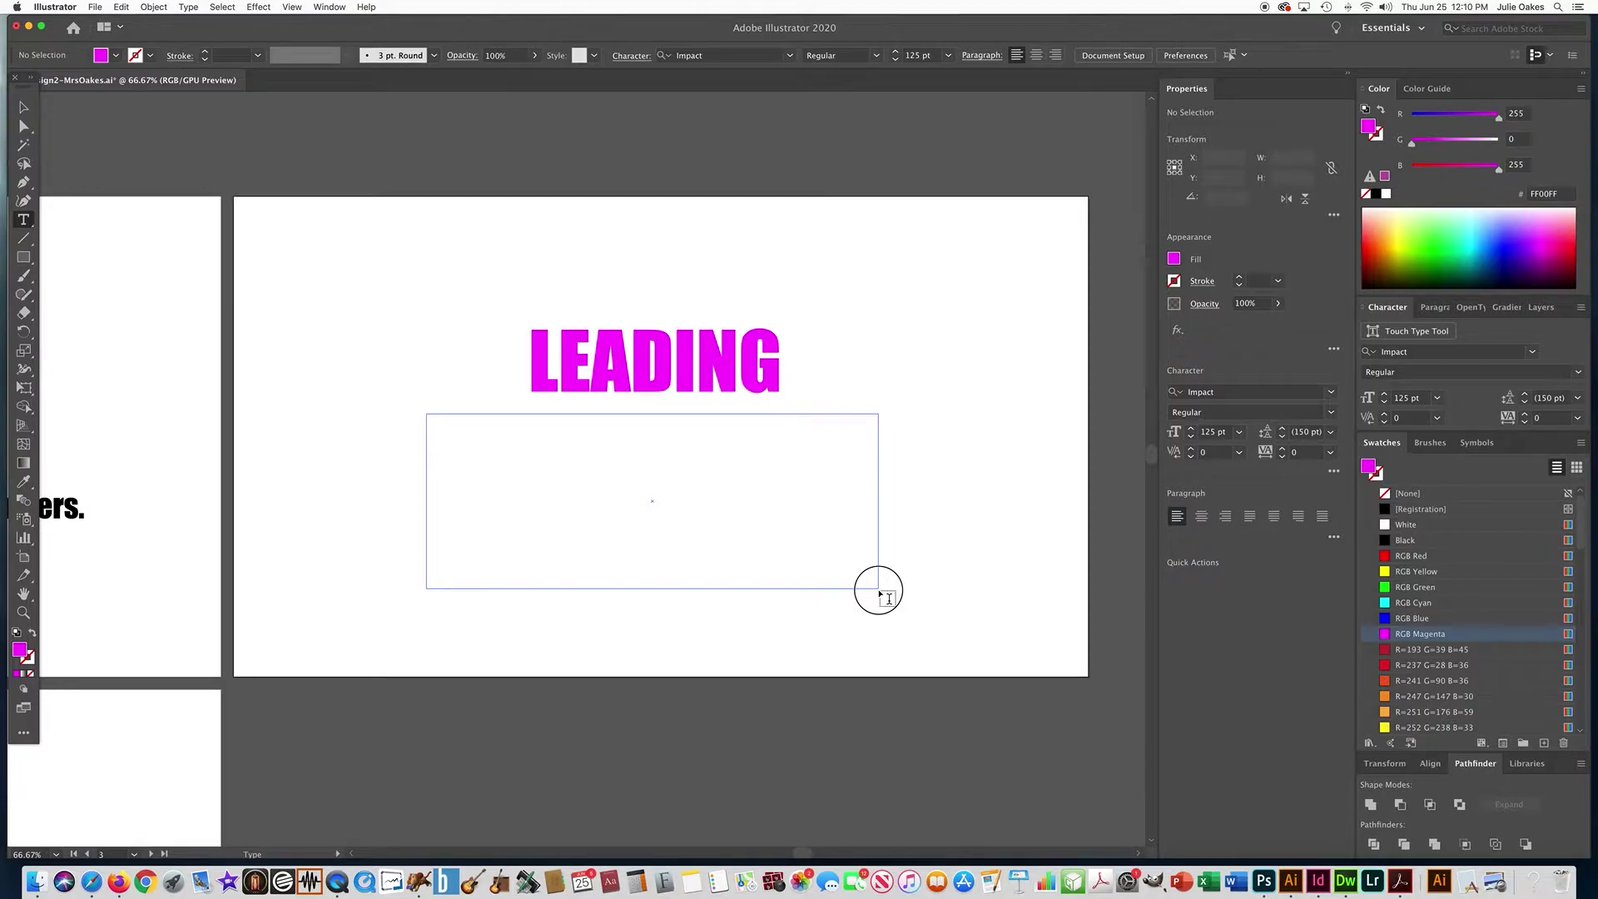
drag(880, 591, 879, 589)
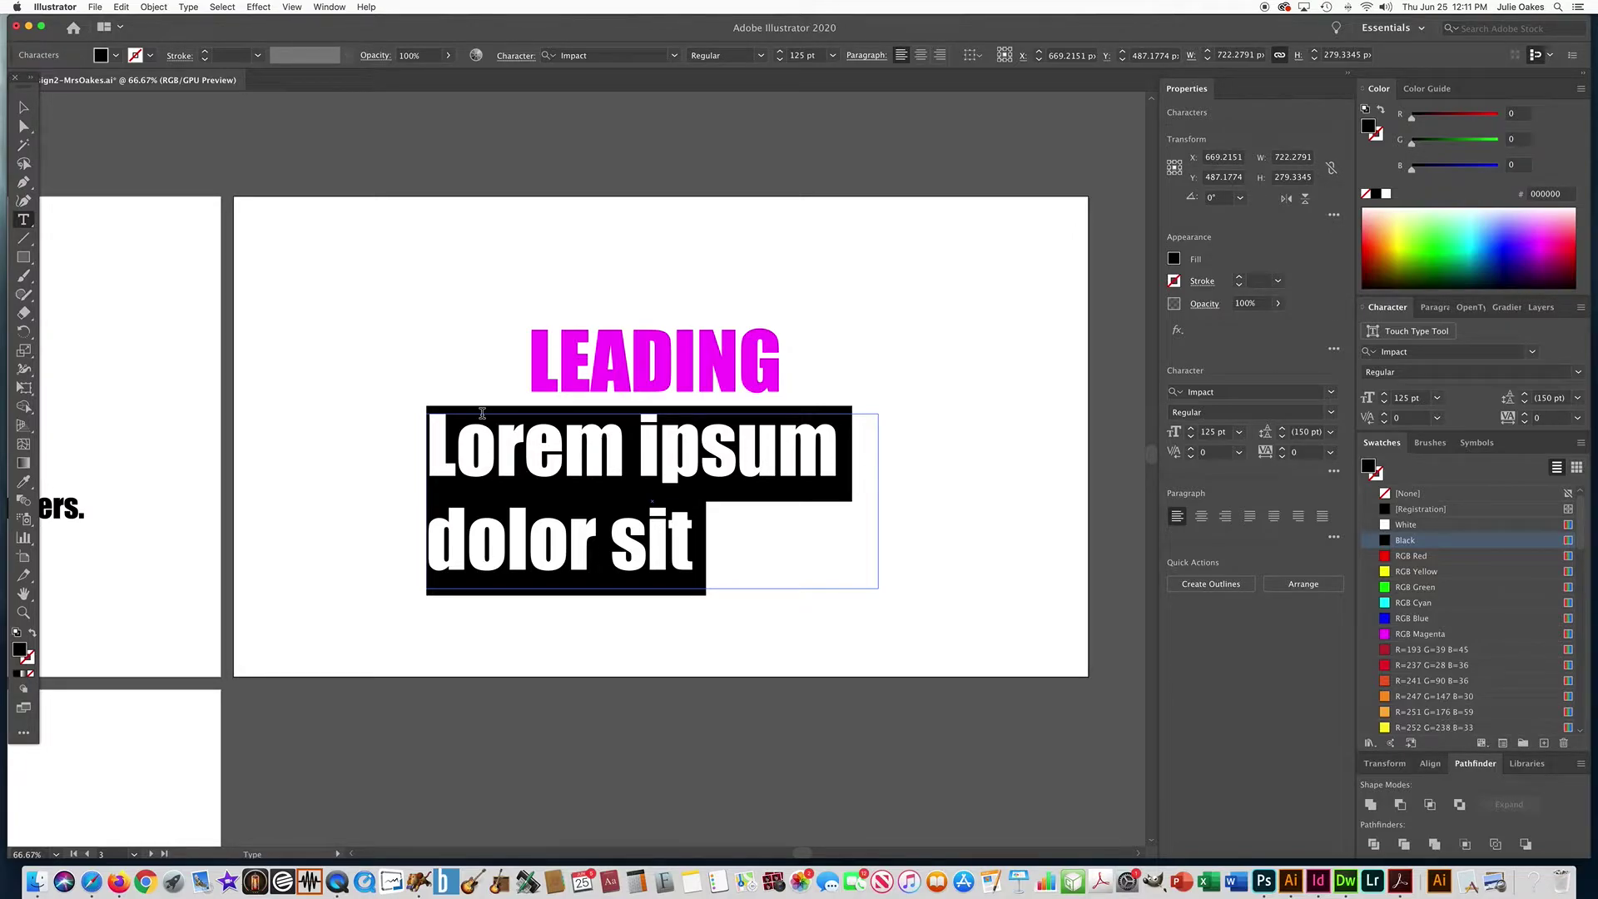
text(Leadi)
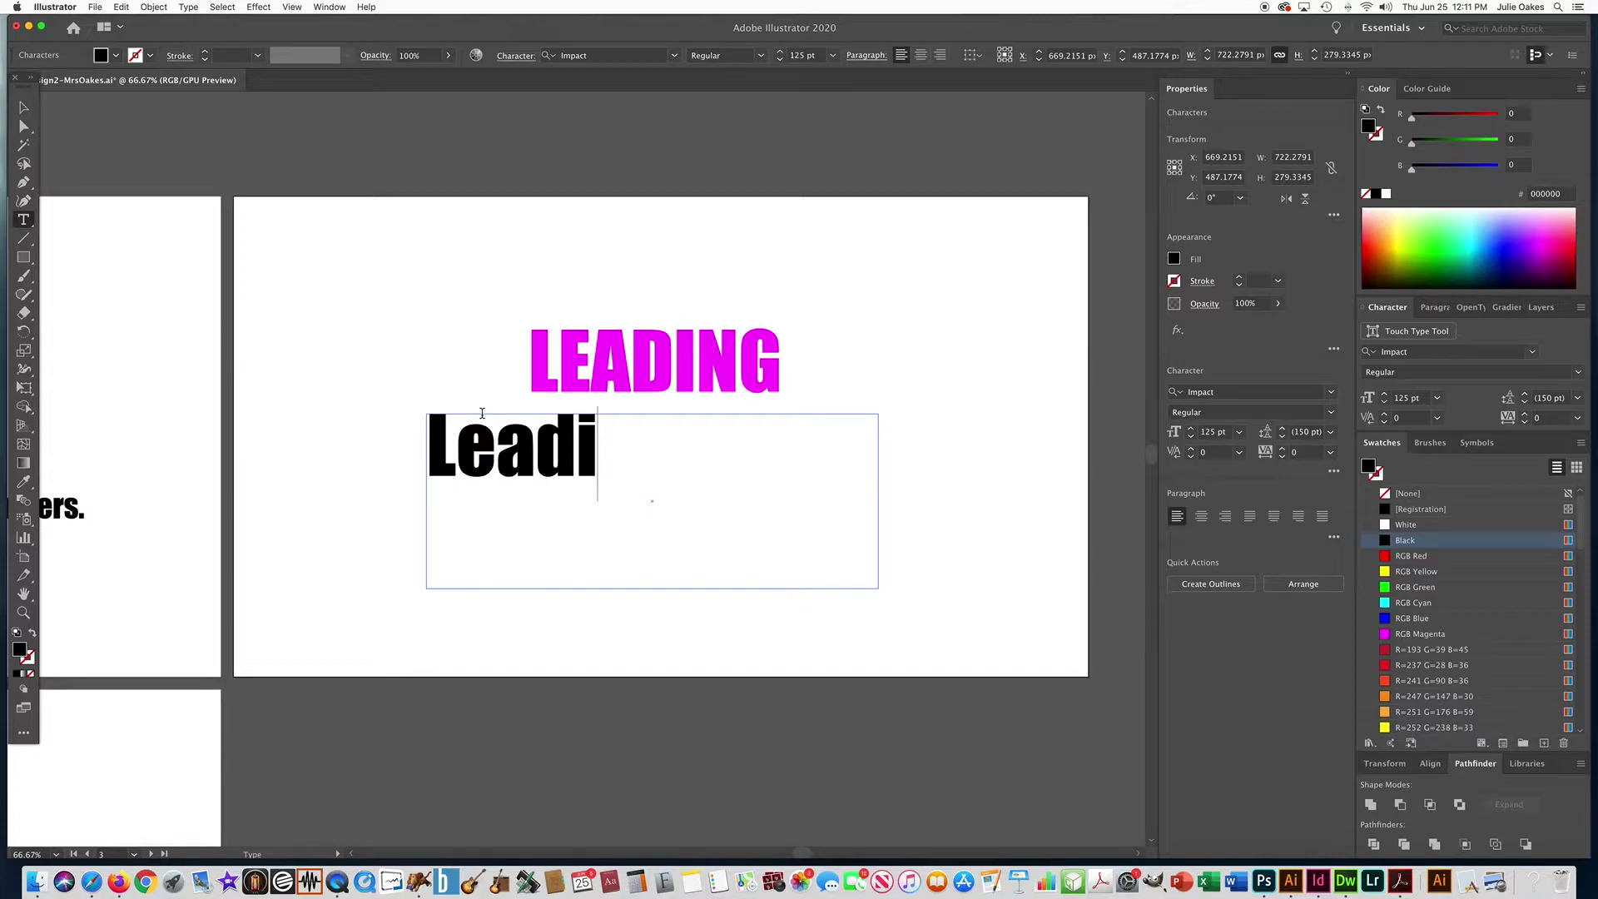
text(ng is the )
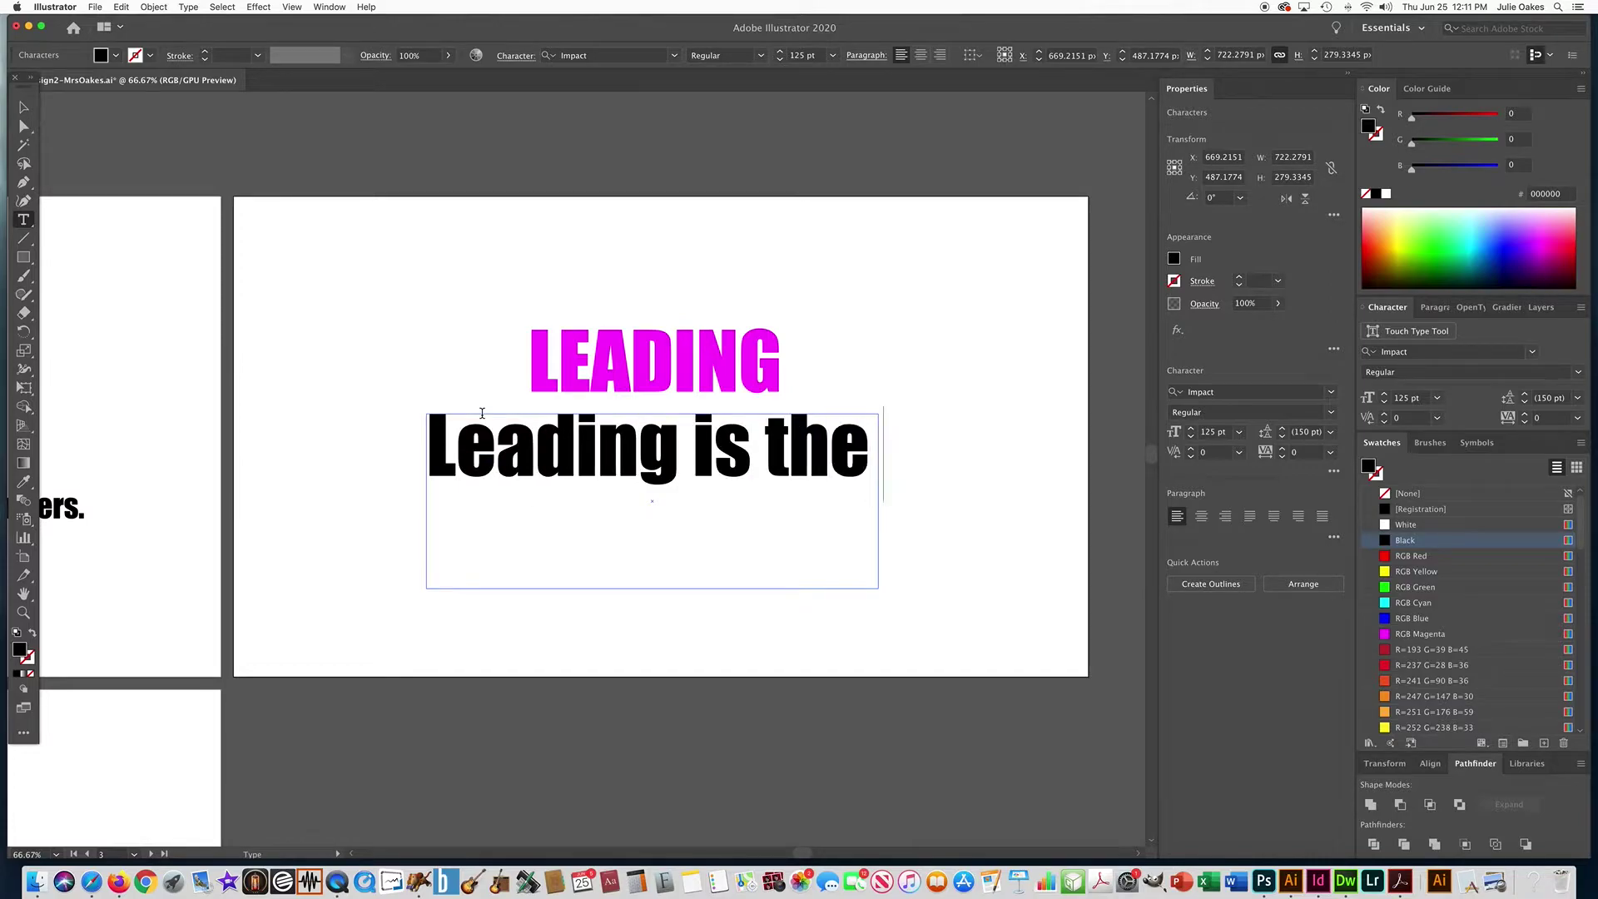
text(space betwe)
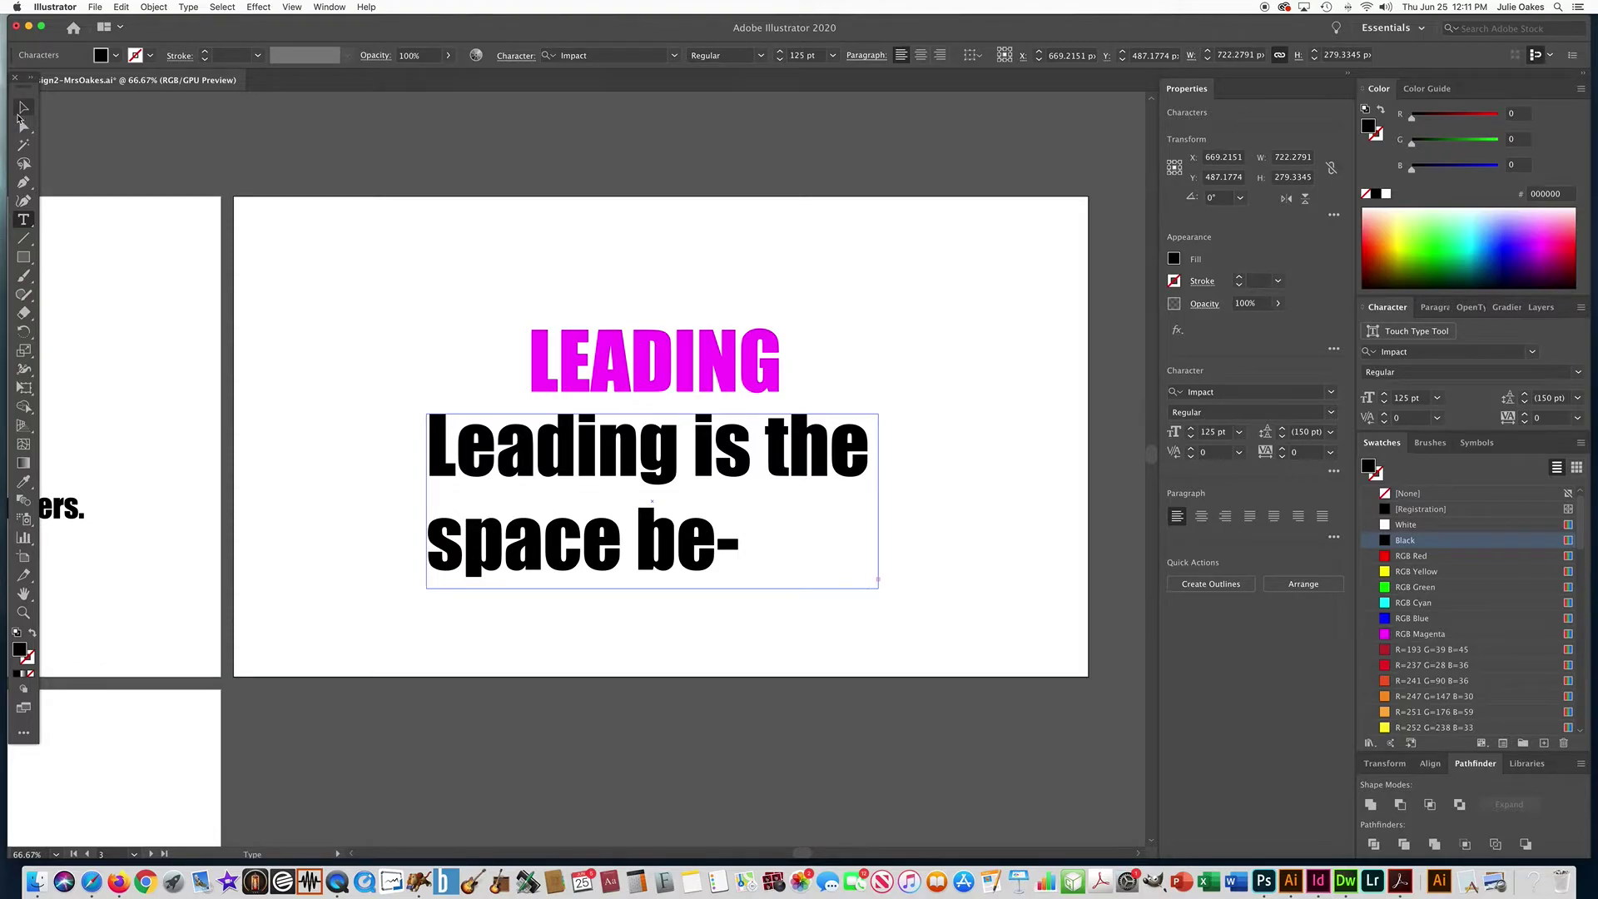
click(24, 108)
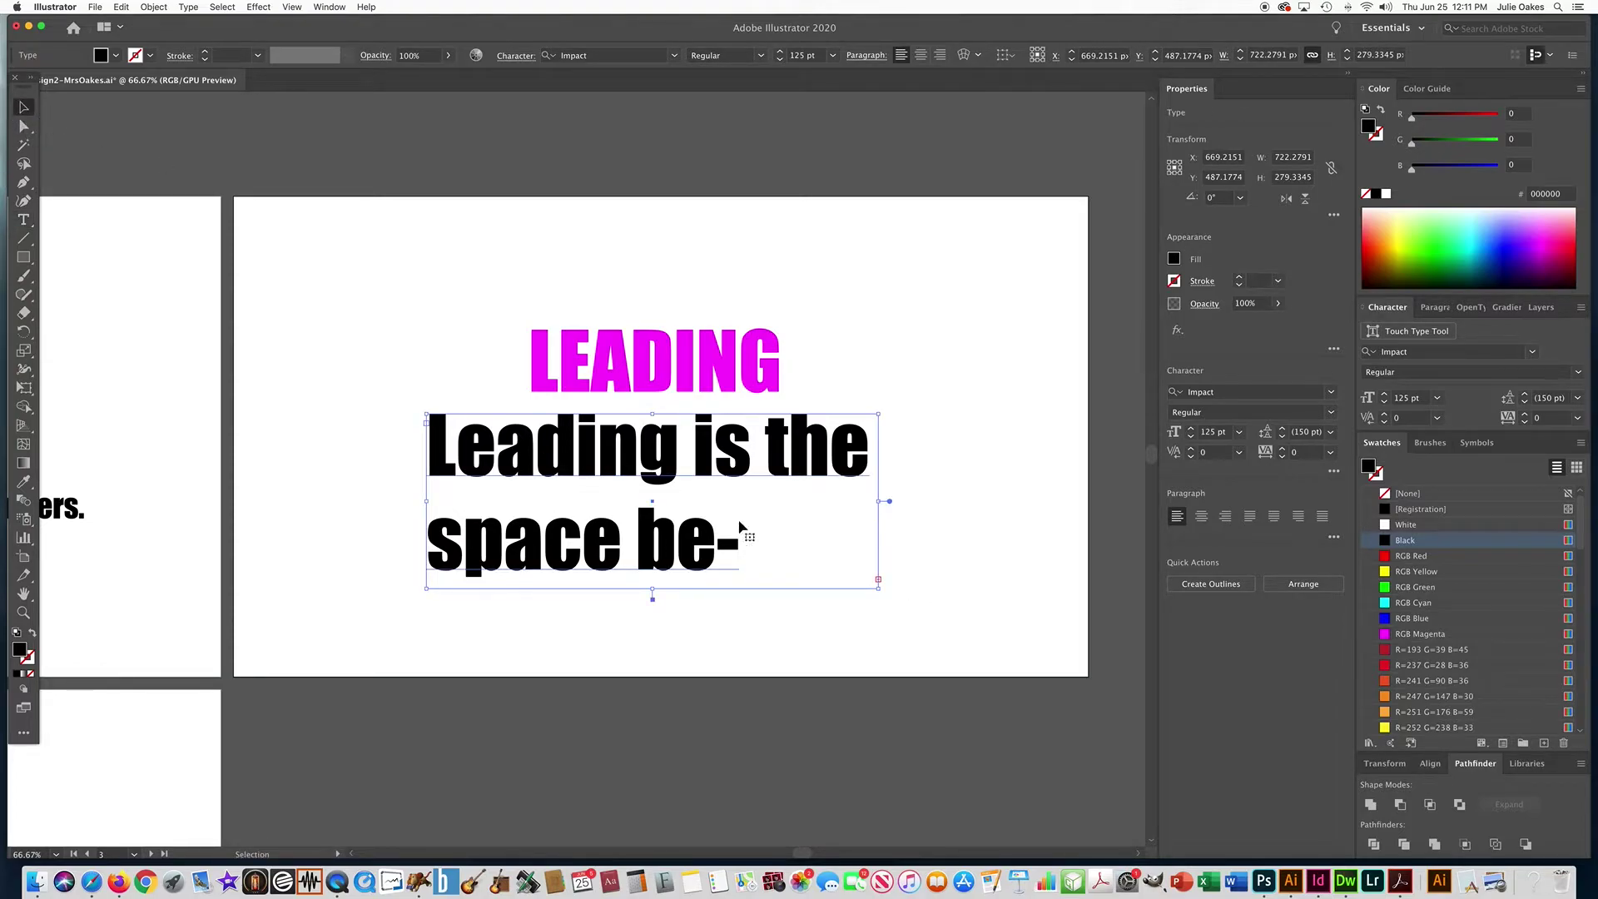
Change the paragraph's font size to 70 pt, then to 100 pt
click(1382, 397)
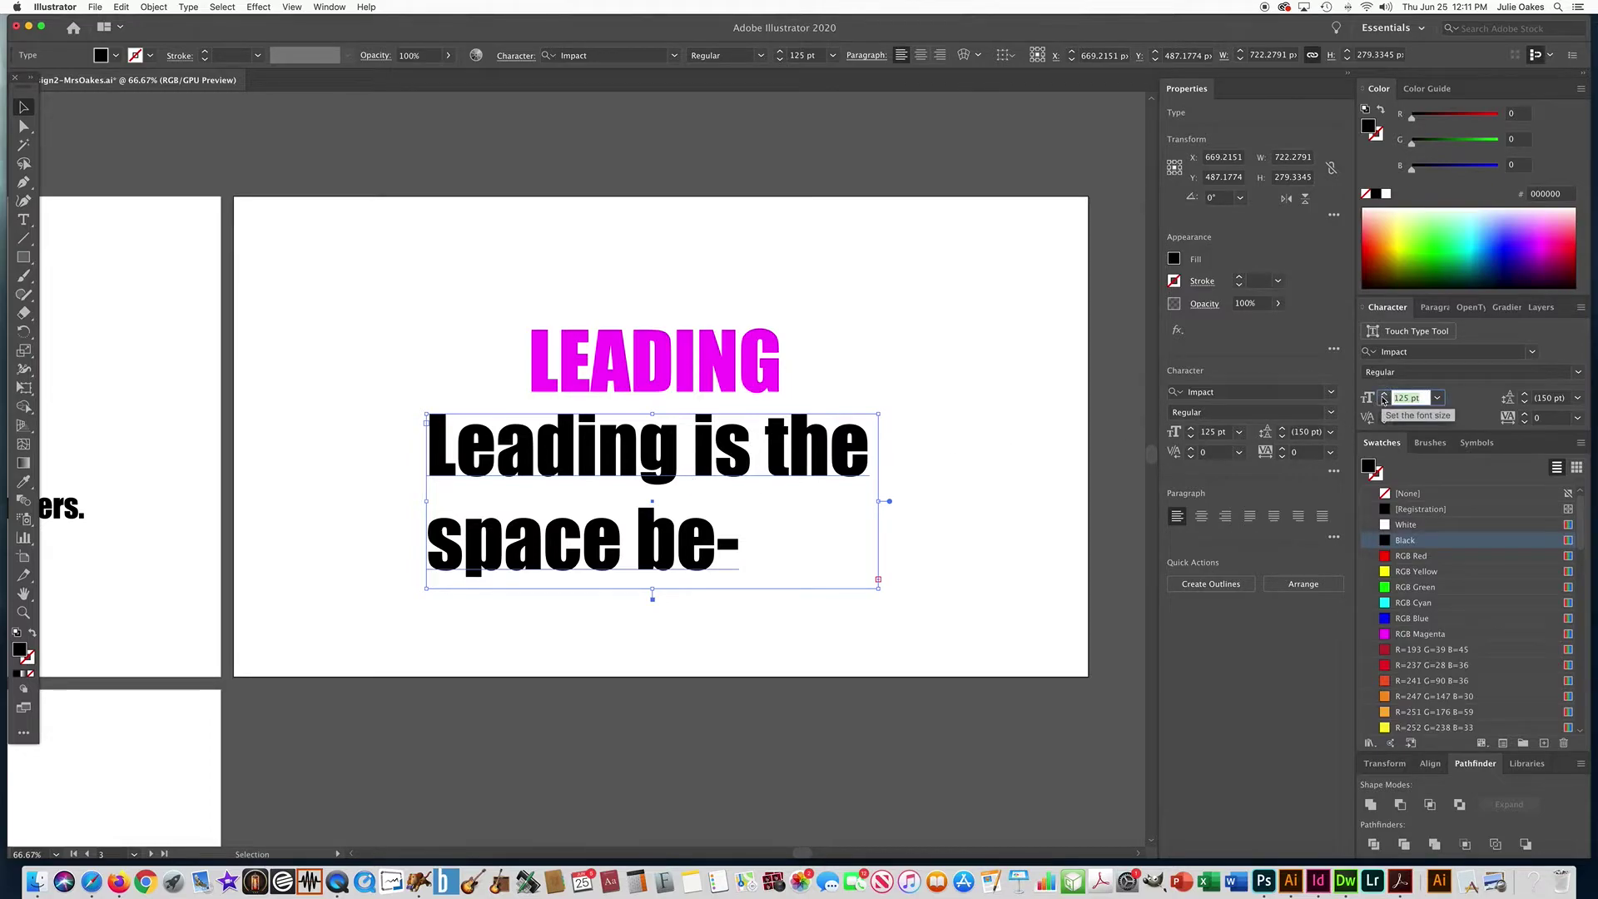
text(70)
key(Return)
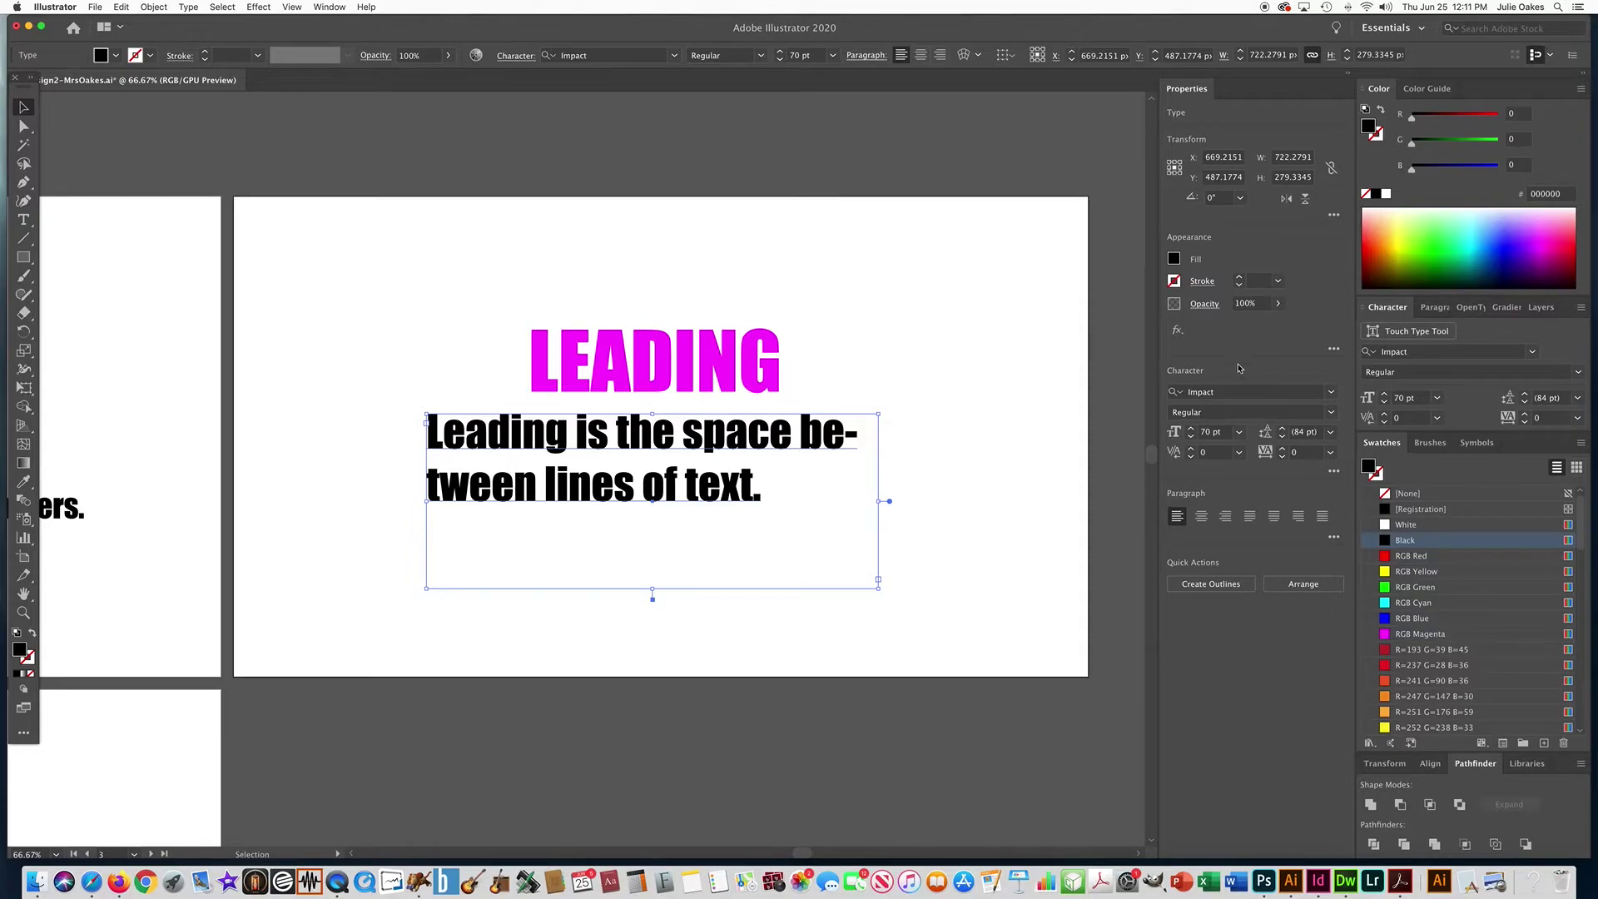
click(1409, 398)
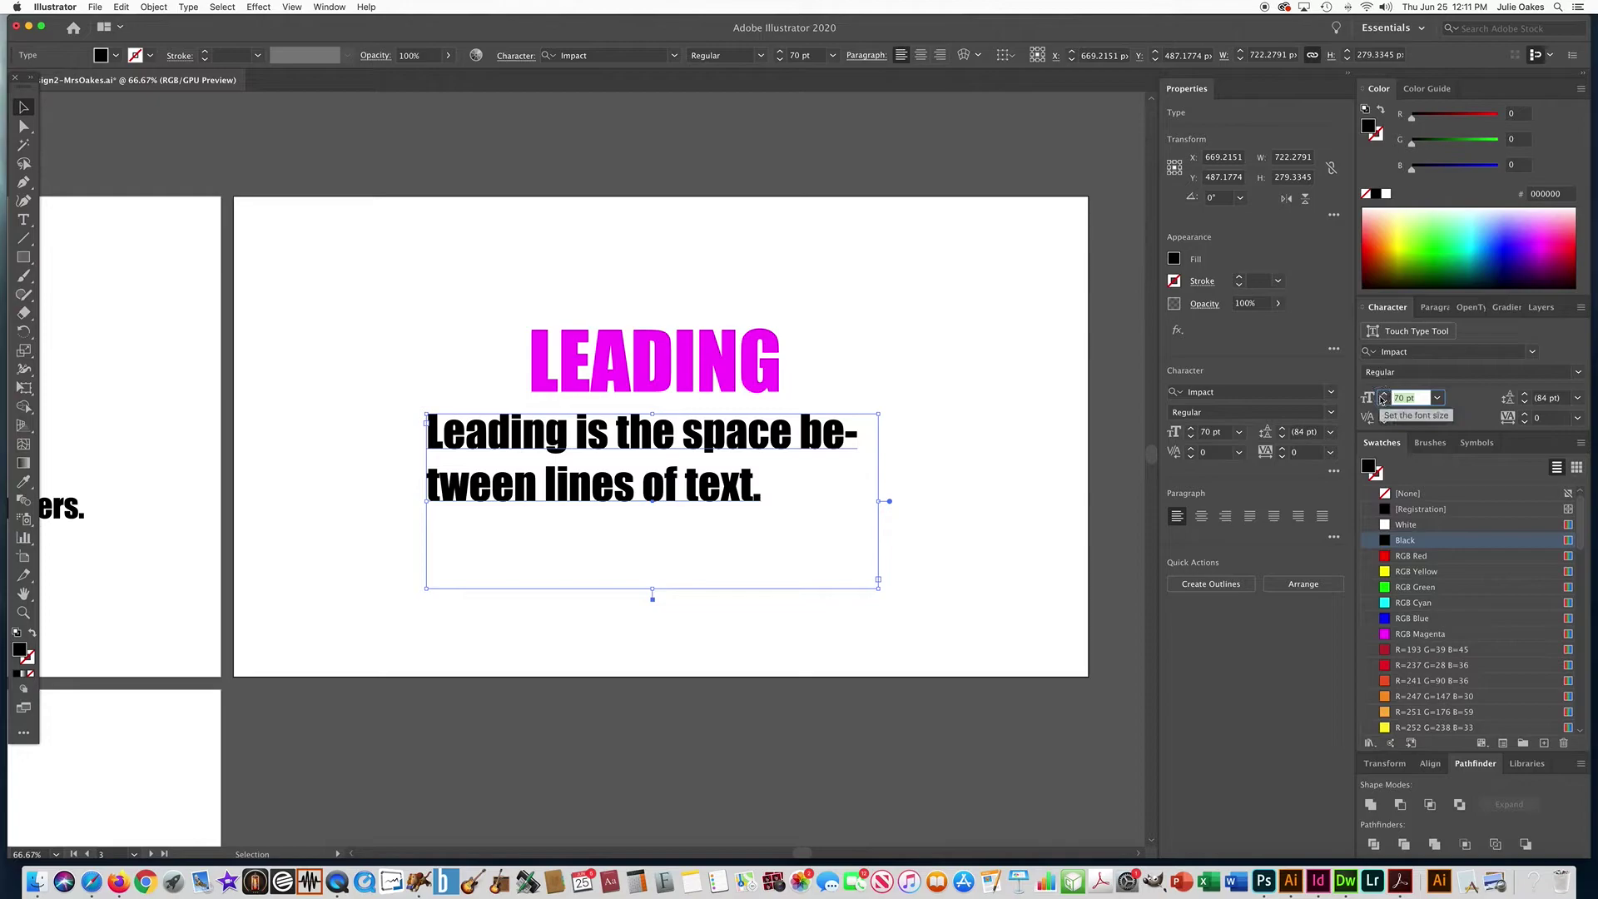
text(100)
key(Return)
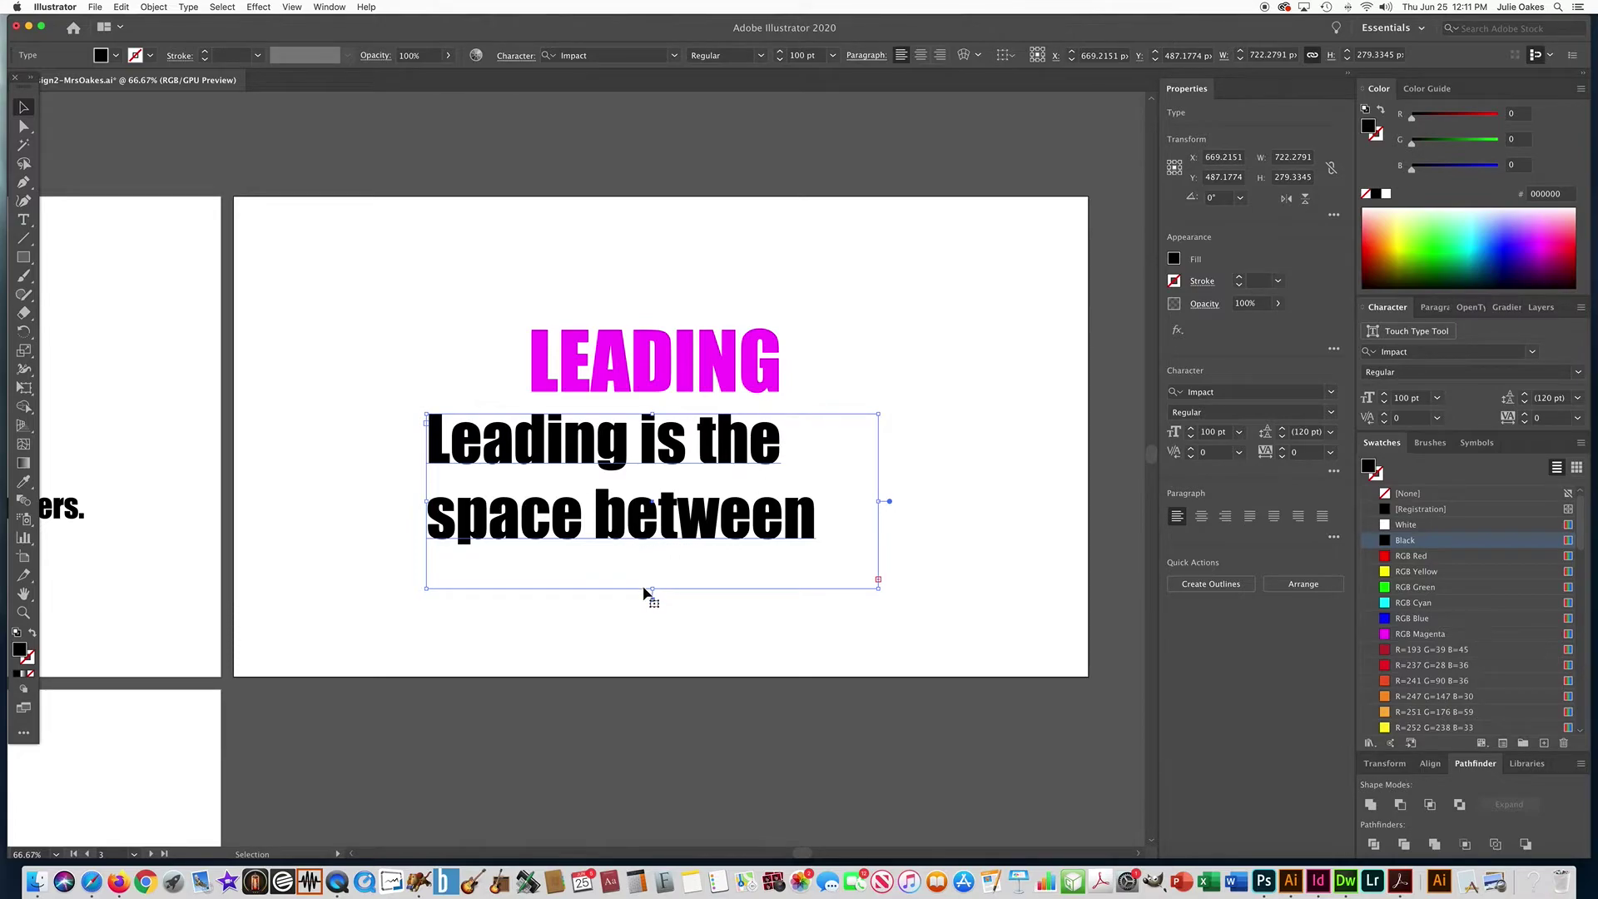
Enlarge the text frame downward and to the right so the whole sentence fits
drag(653, 591, 653, 630)
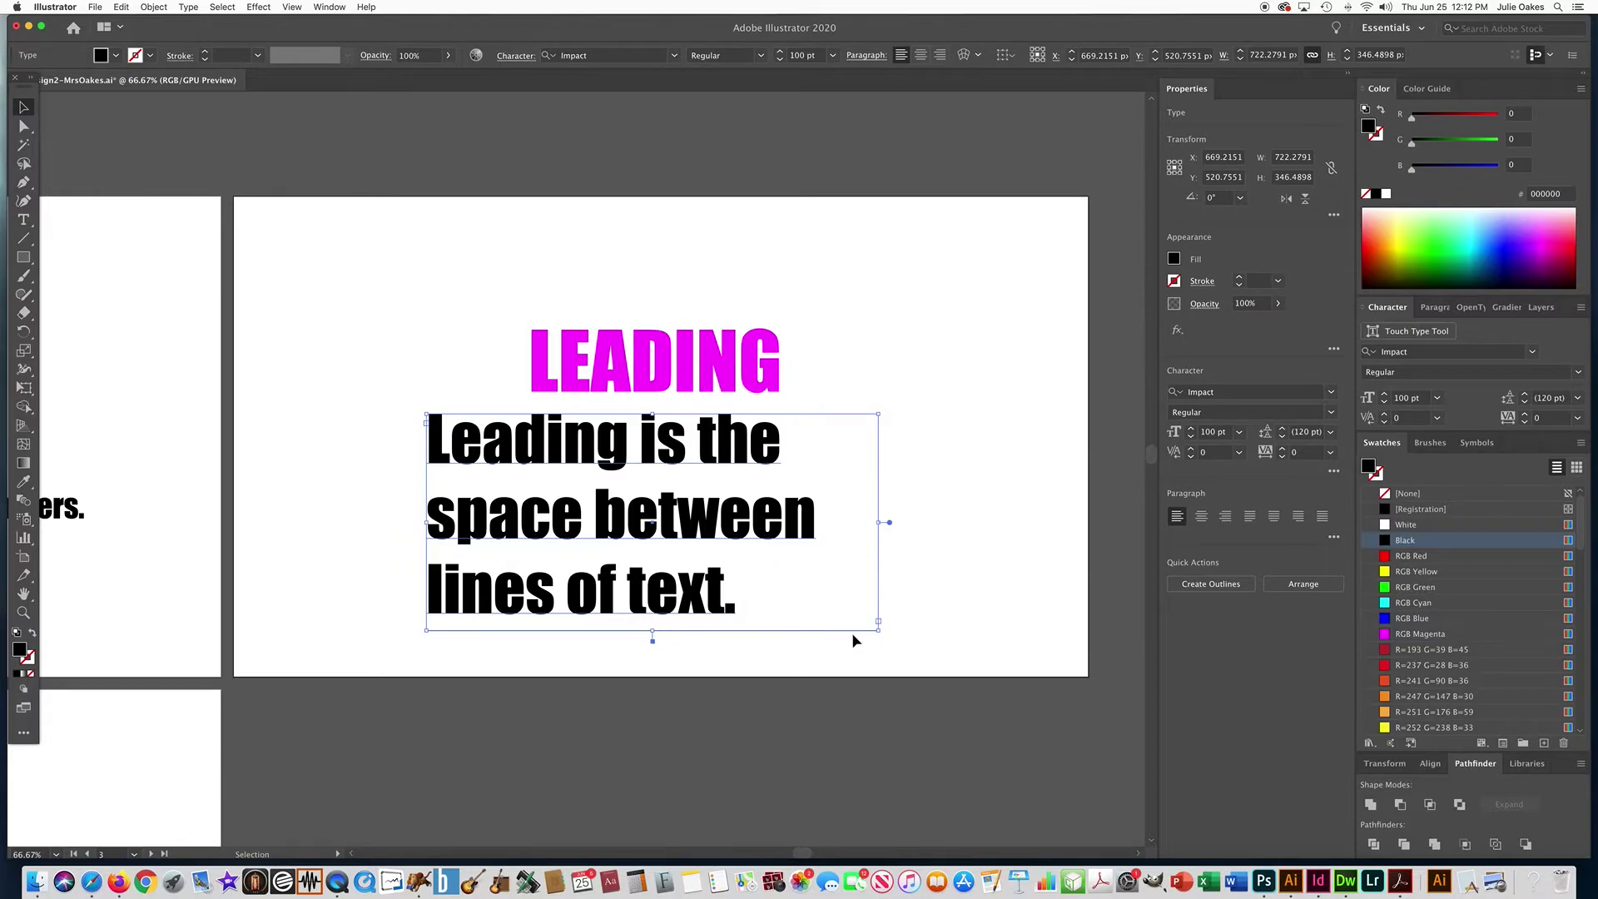
mouse_move(878, 633)
mouse_down()
mouse_move(752, 629)
mouse_move(913, 632)
mouse_move(887, 629)
mouse_up()
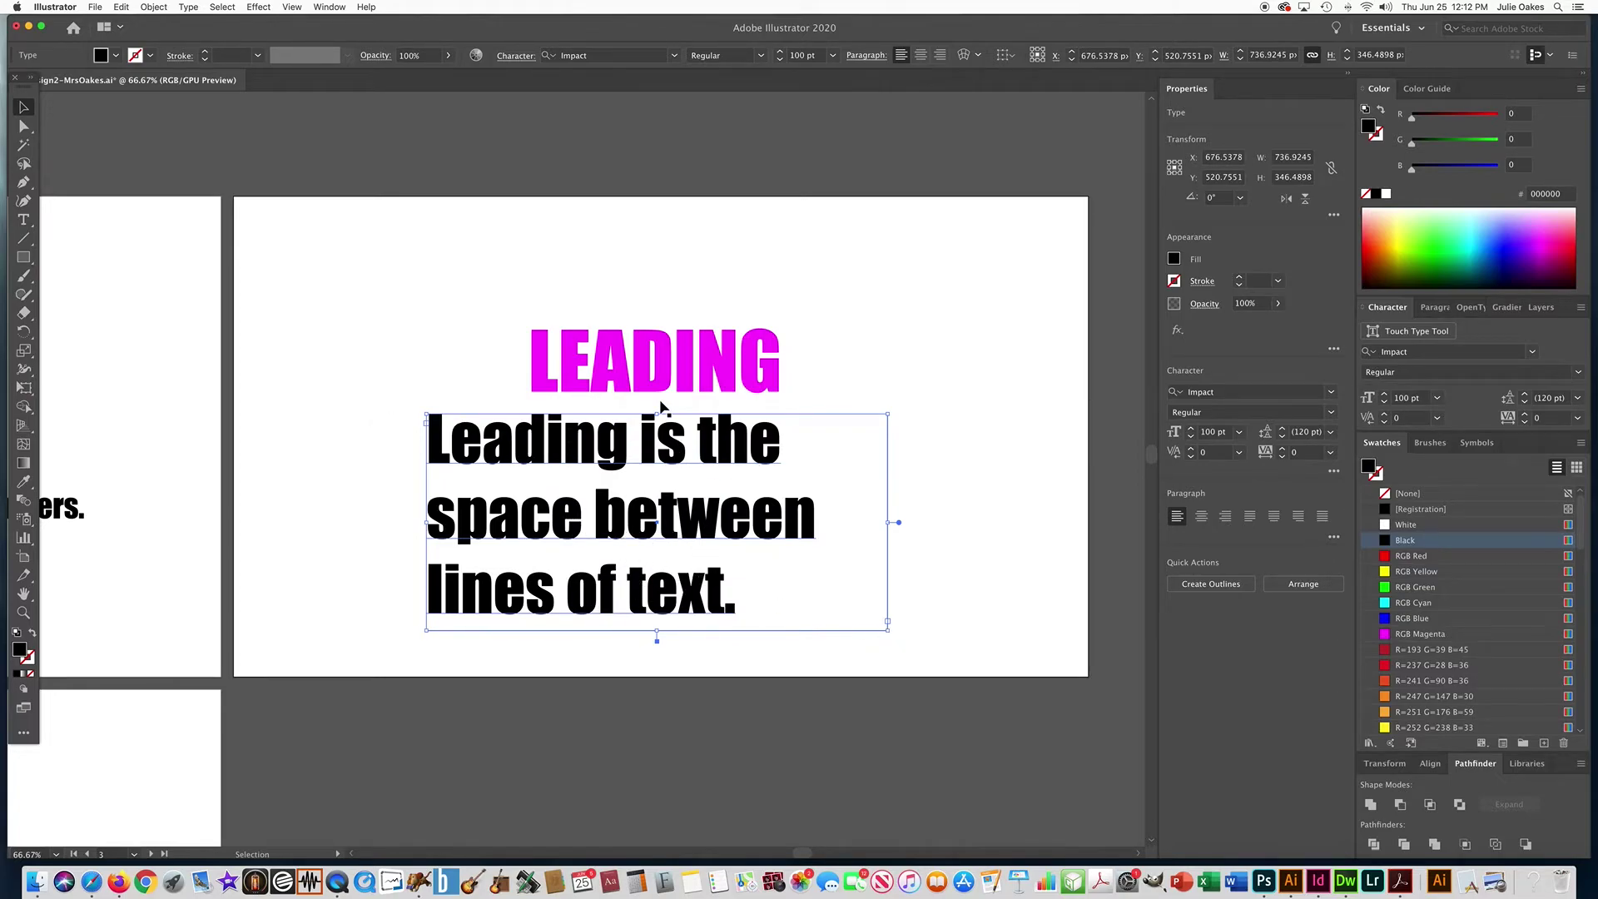
scroll(915, 416, right, 1)
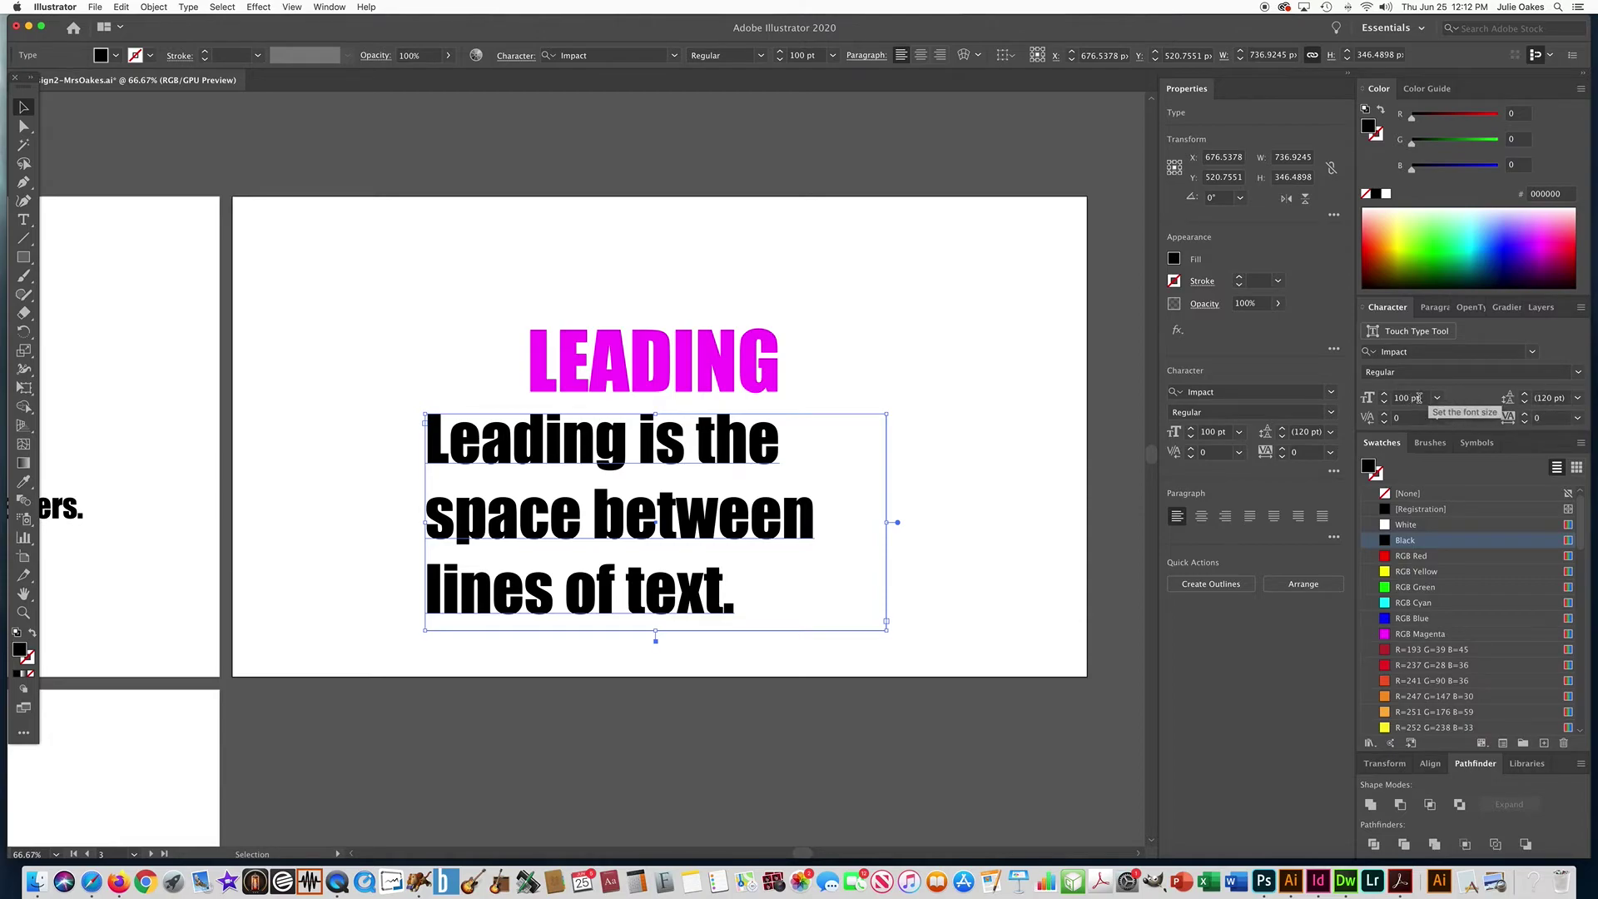
click(1577, 399)
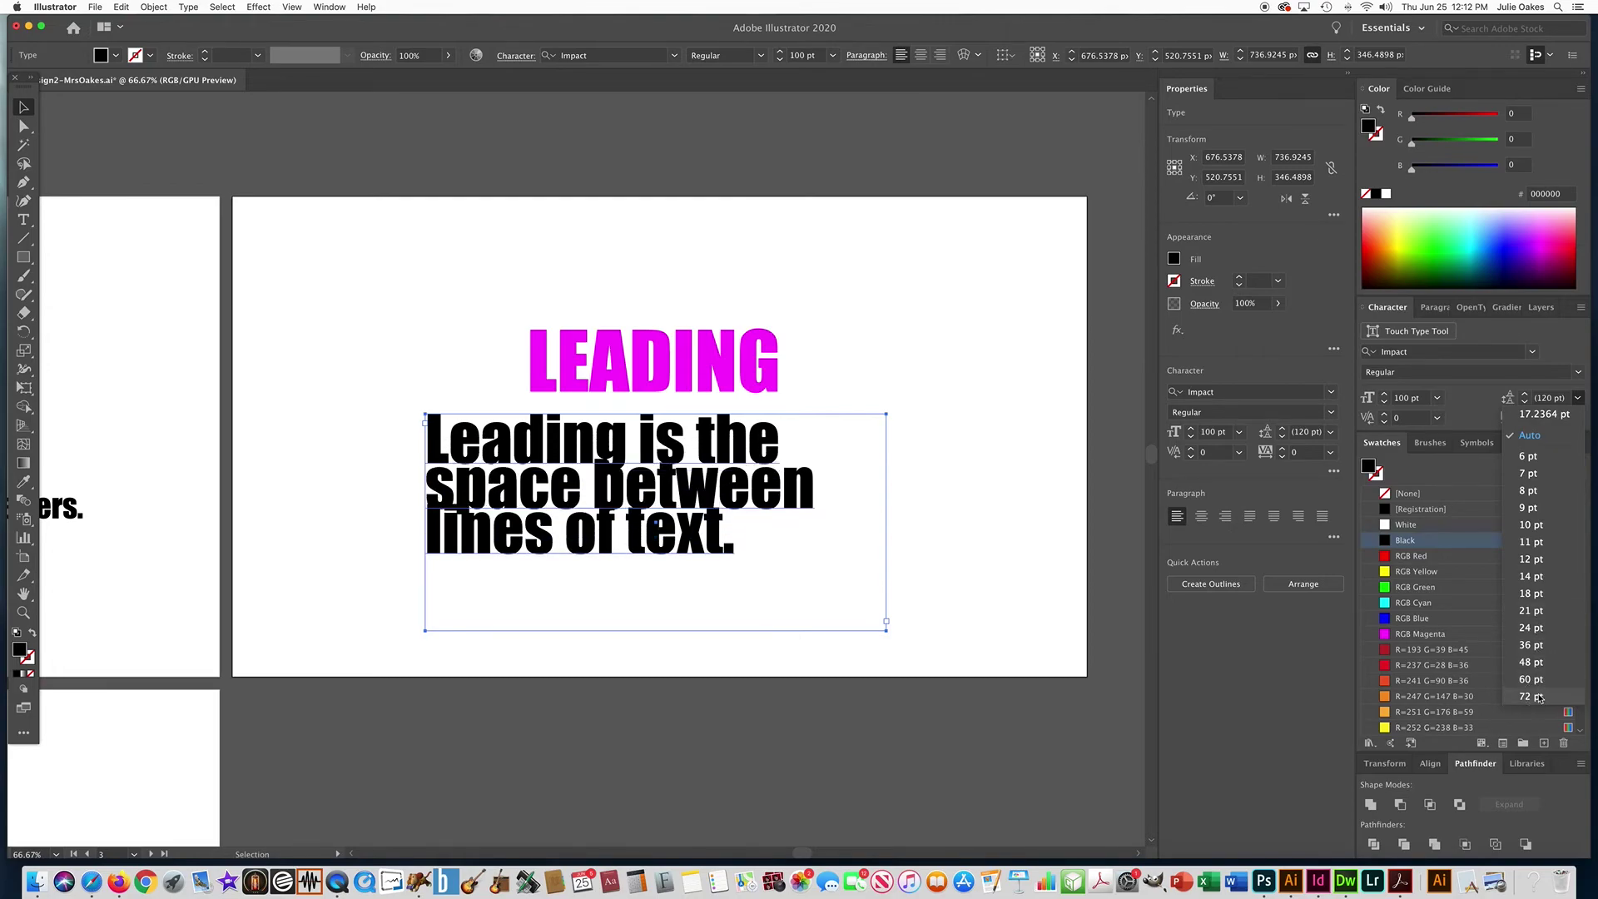
Set the paragraph's leading to 72 pt, then 150 pt, and lengthen its frame
click(1539, 697)
click(1563, 398)
text(150)
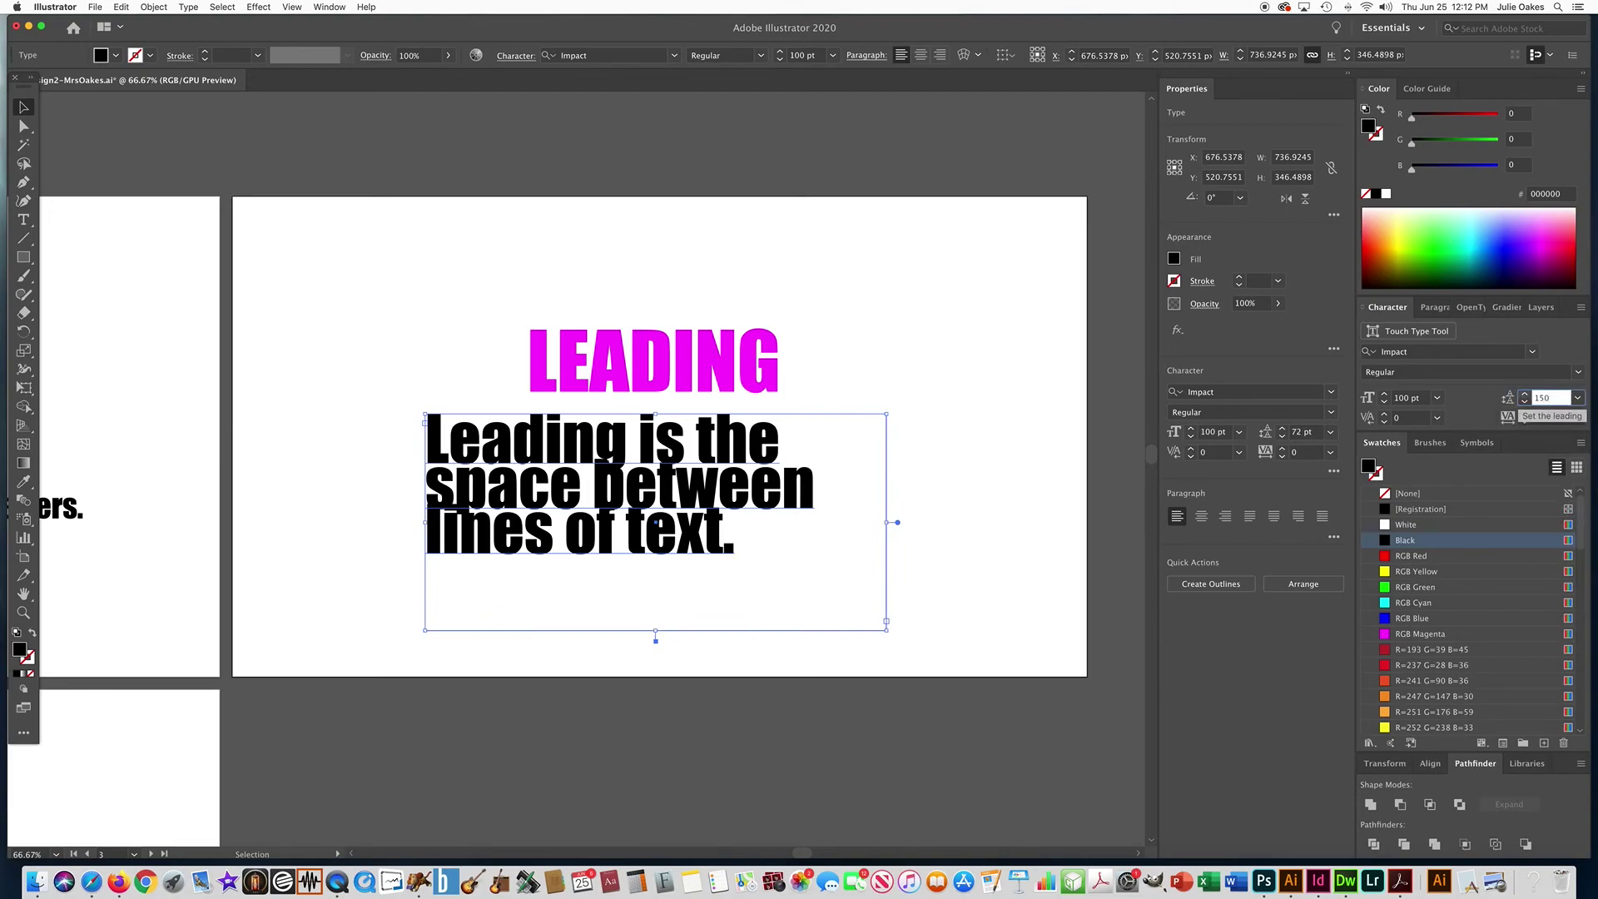
key(Return)
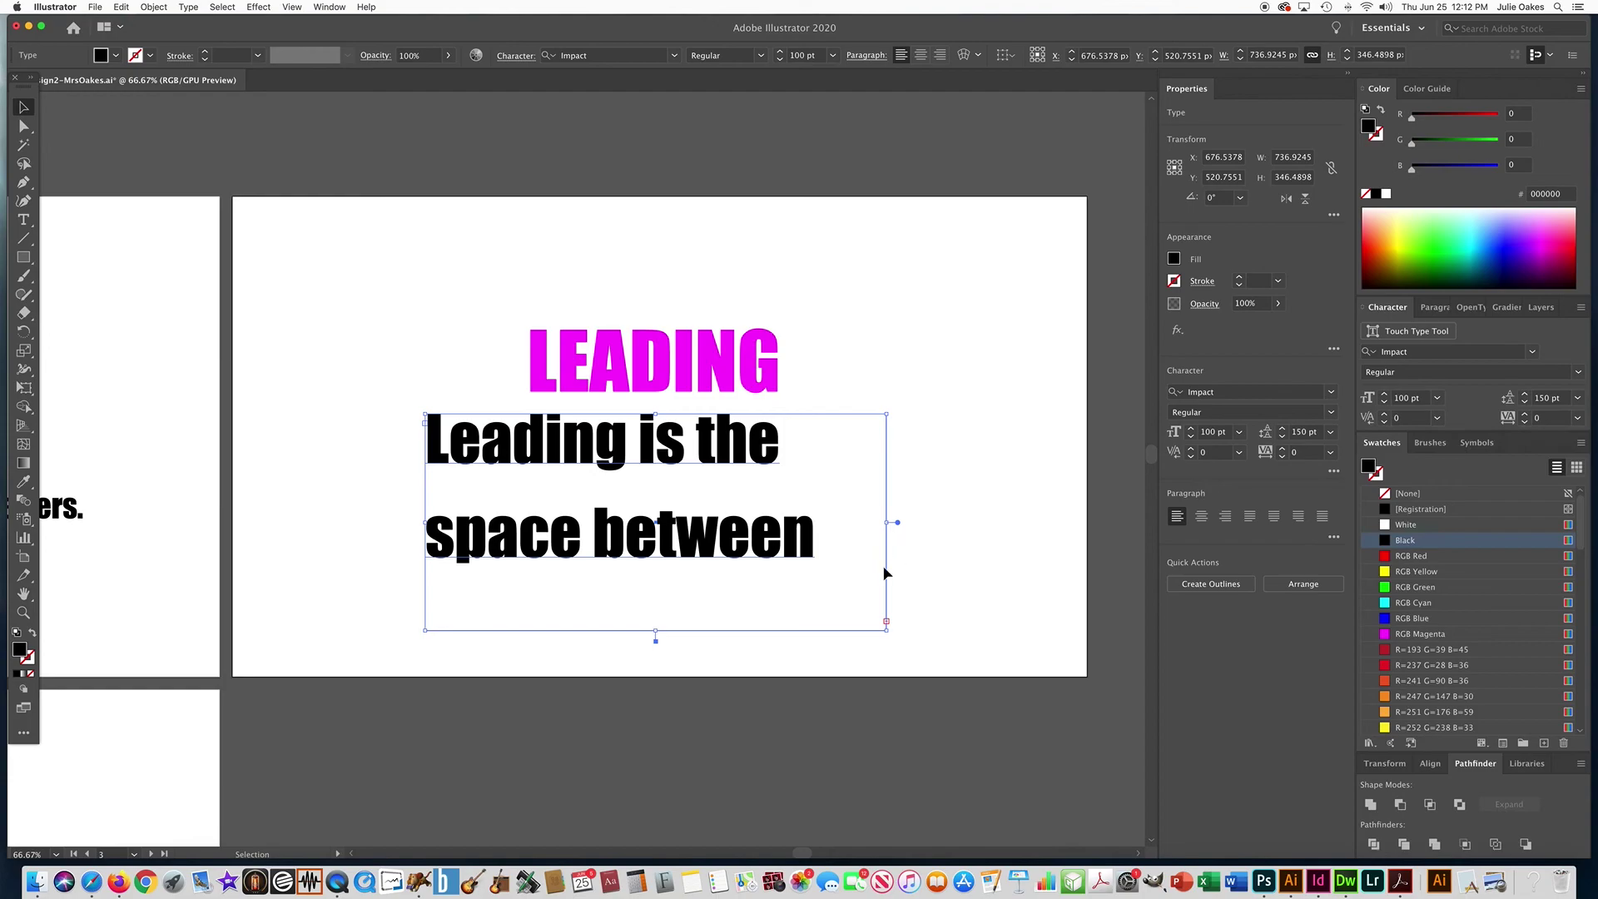
drag(657, 639, 656, 672)
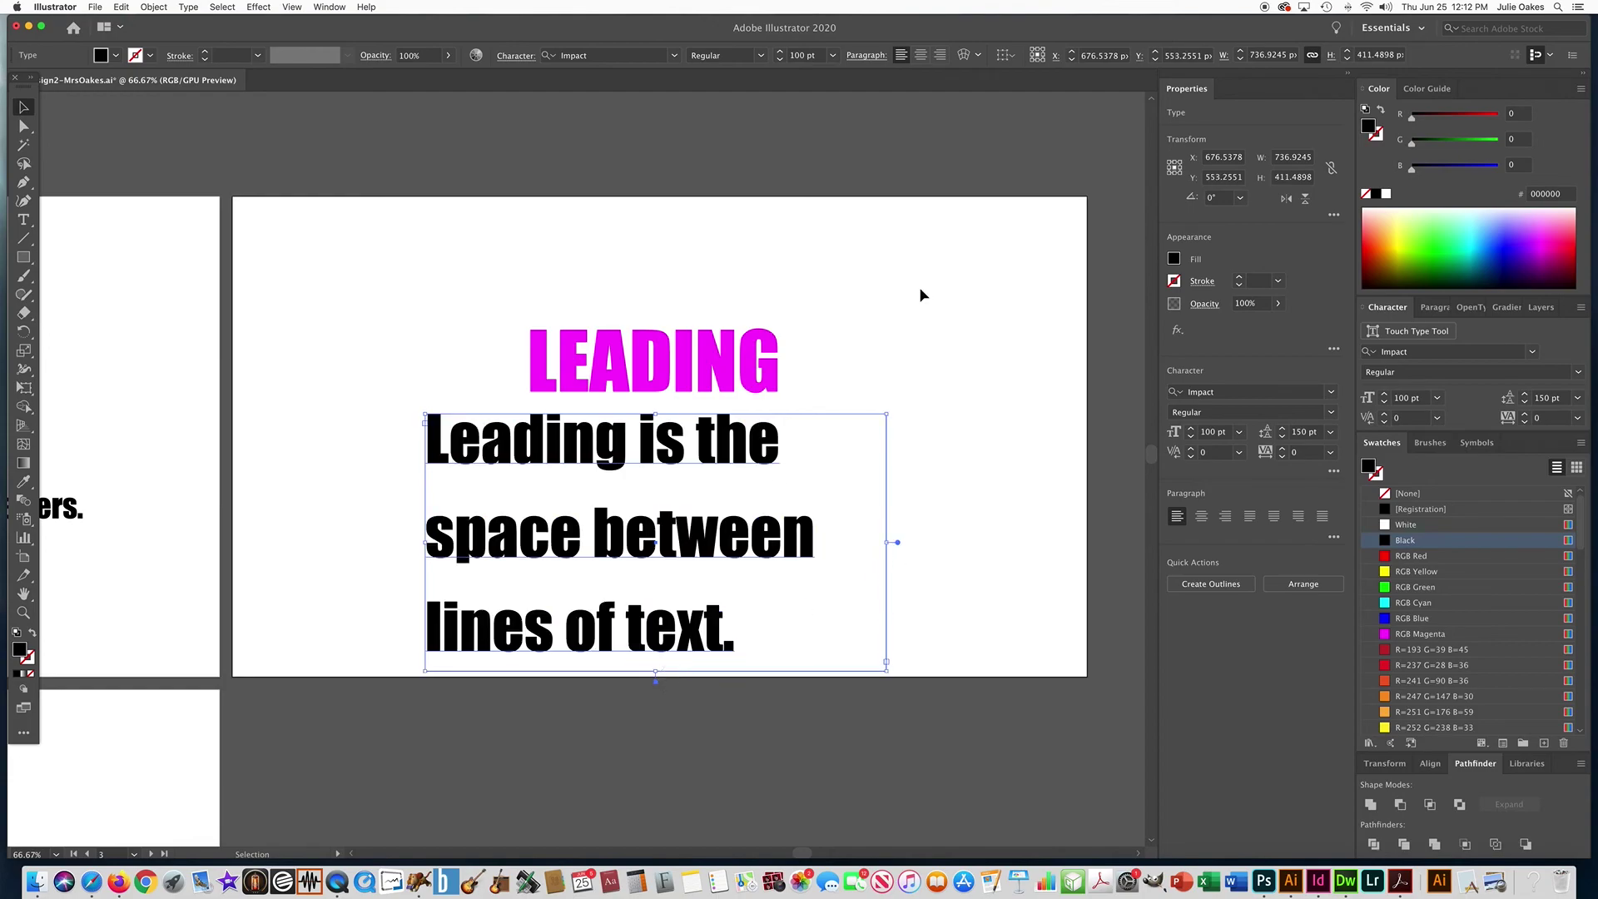
Nudge the heading up-left and the paragraph right, then open the File menu
click(416, 331)
drag(620, 359, 605, 343)
drag(596, 464, 618, 458)
click(391, 395)
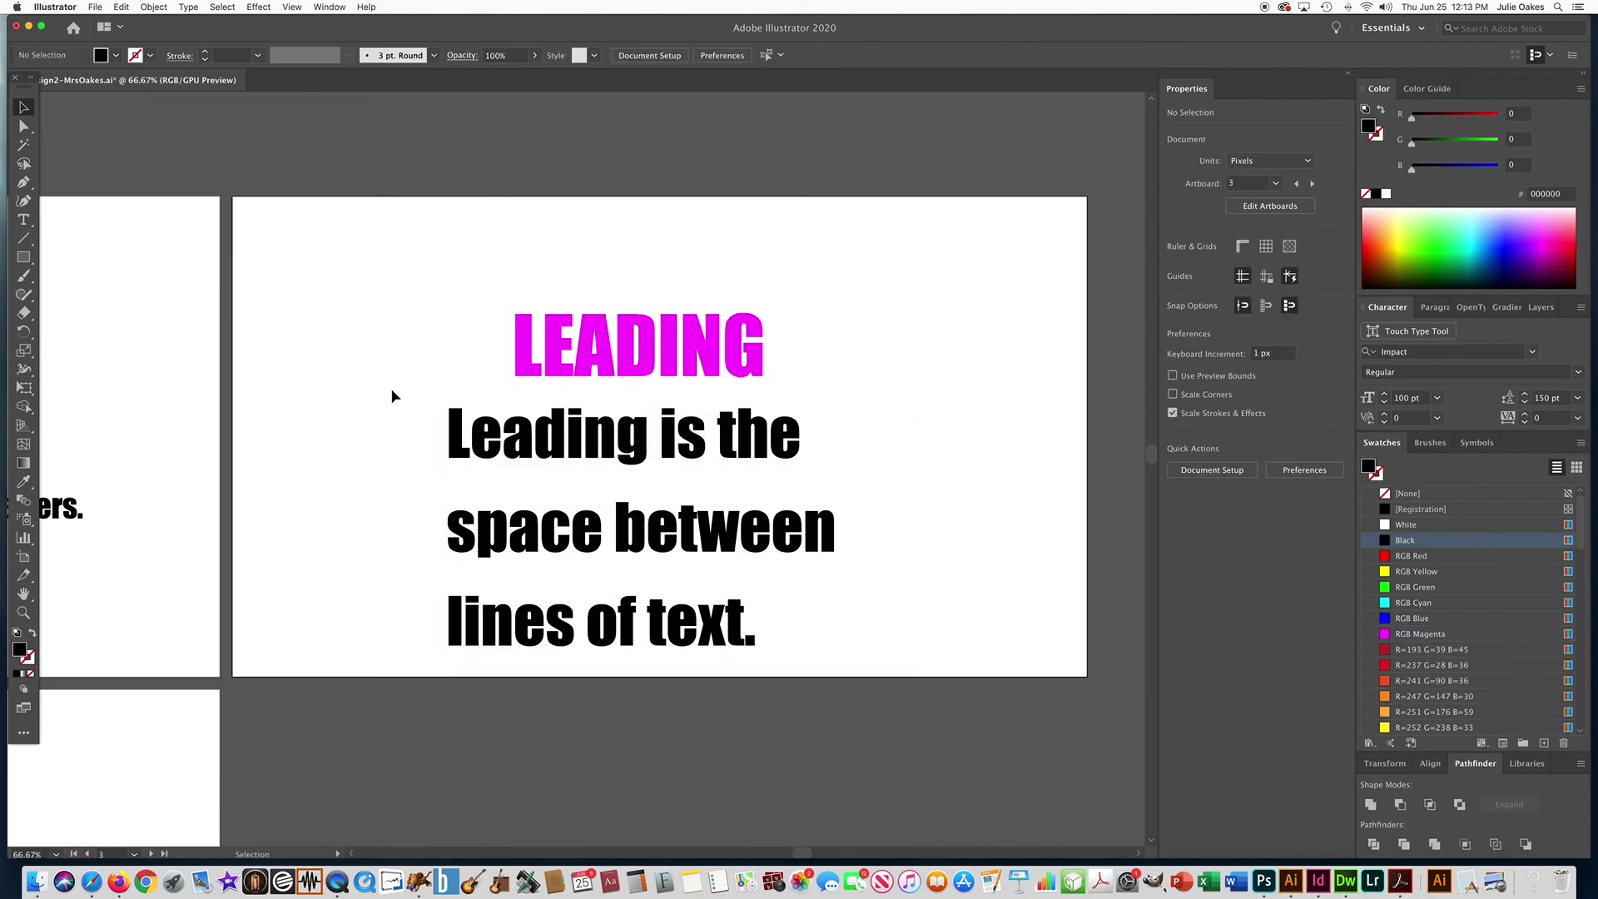
click(95, 7)
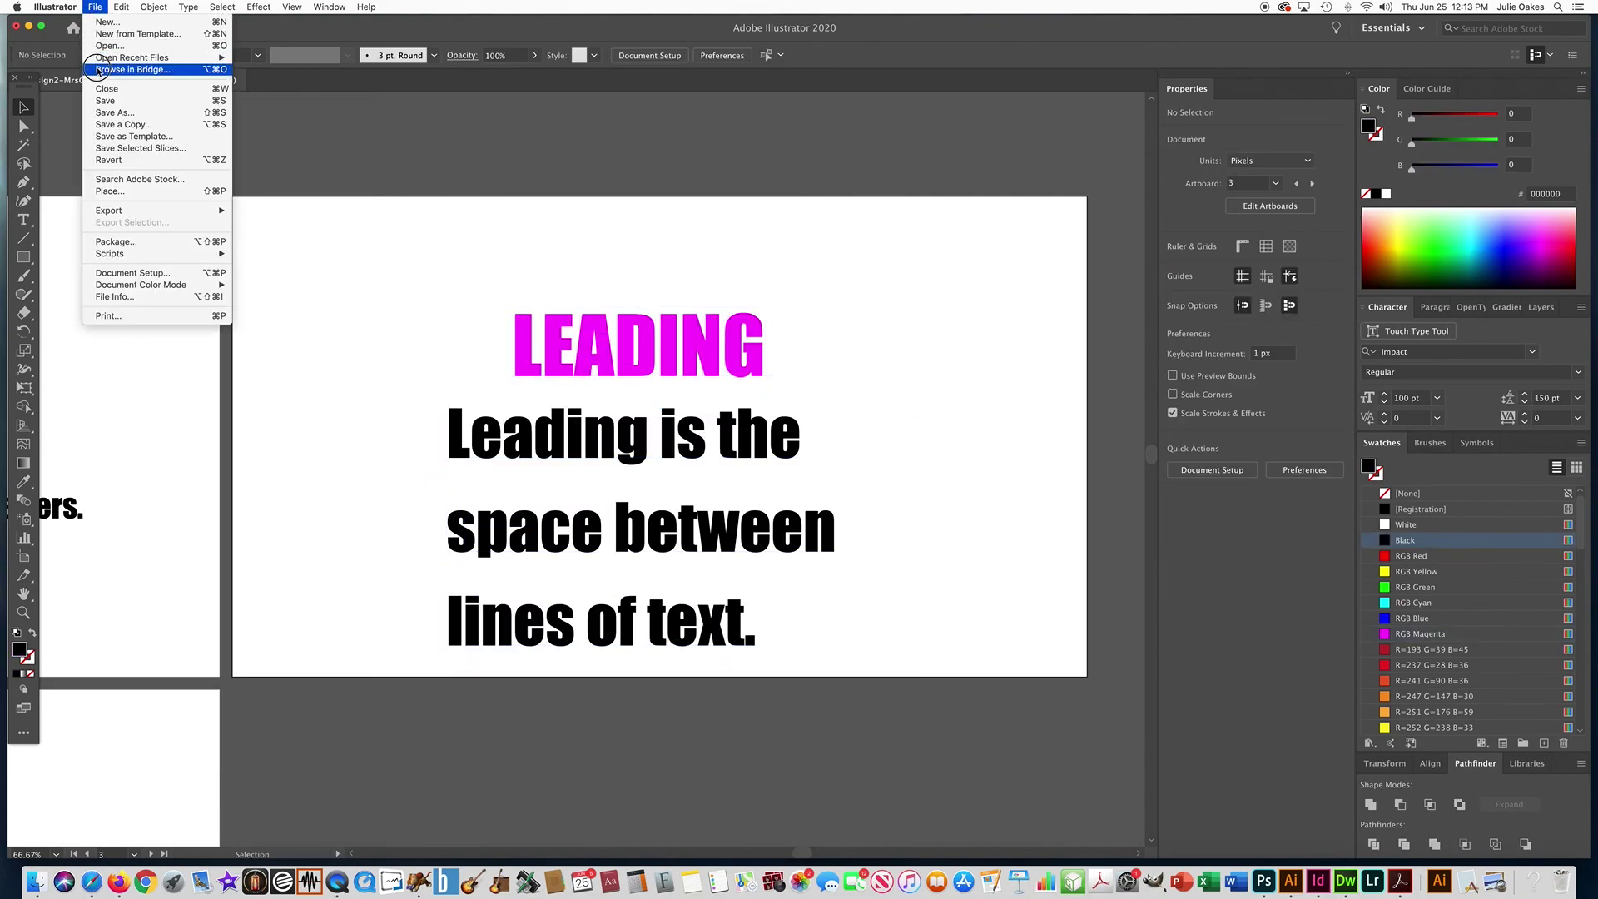